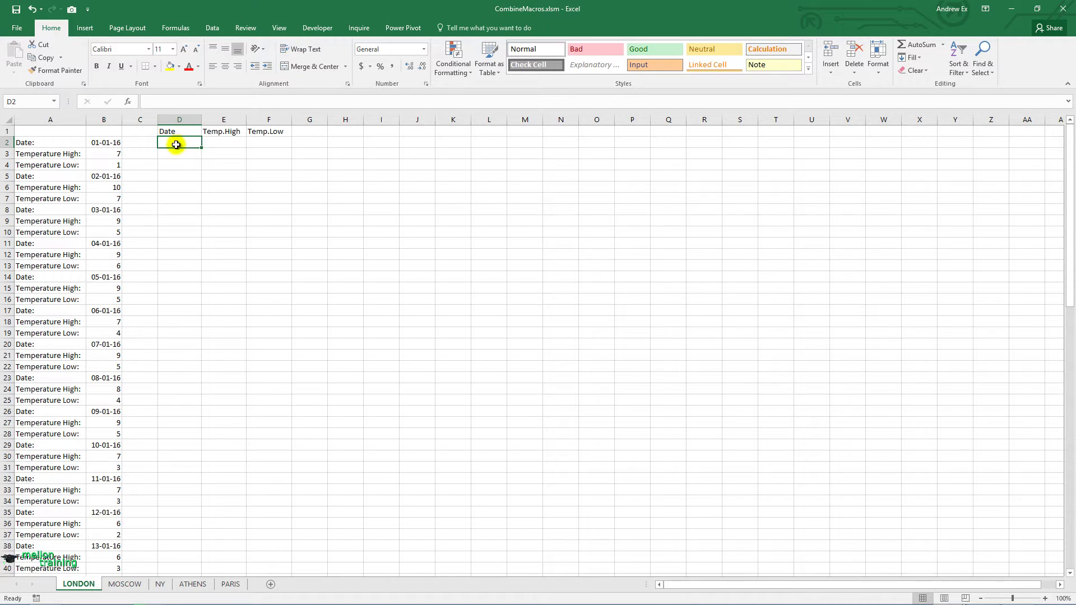
Step: Start recording a macro under the default name Macro1, stored in This Workbook
left_click(39, 596)
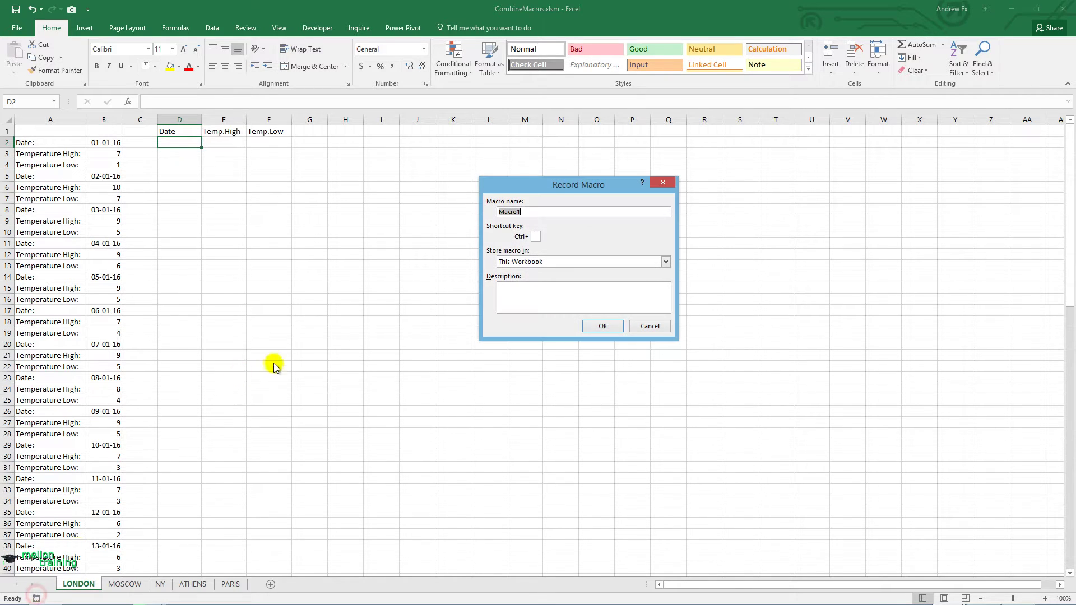
left_click(604, 326)
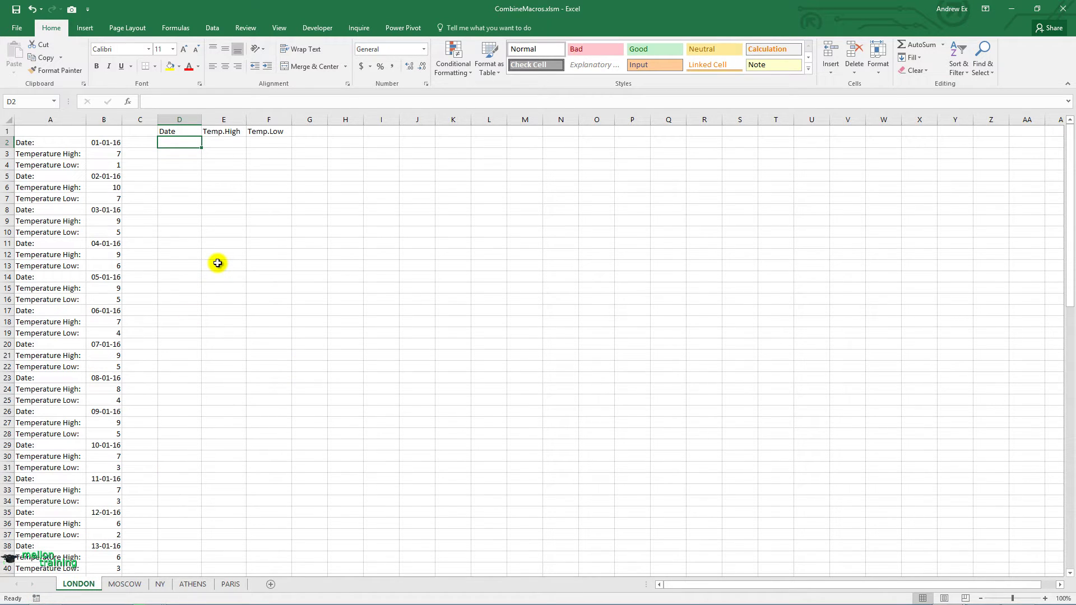
Step: Open Module1's code in the Visual Basic editor with Alt+F11
key("alt+F11")
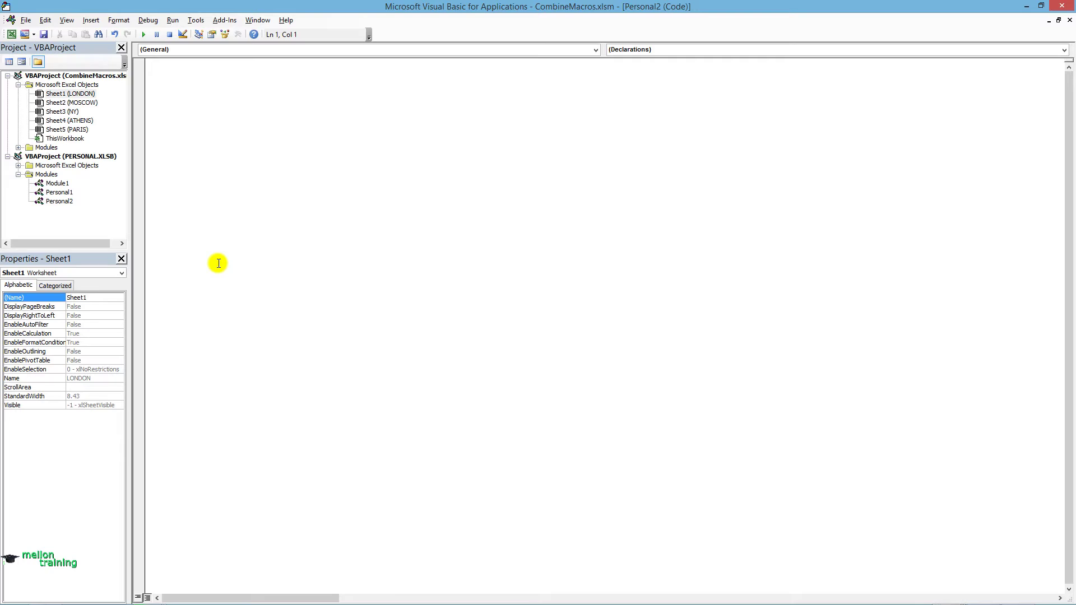
left_click(18, 148)
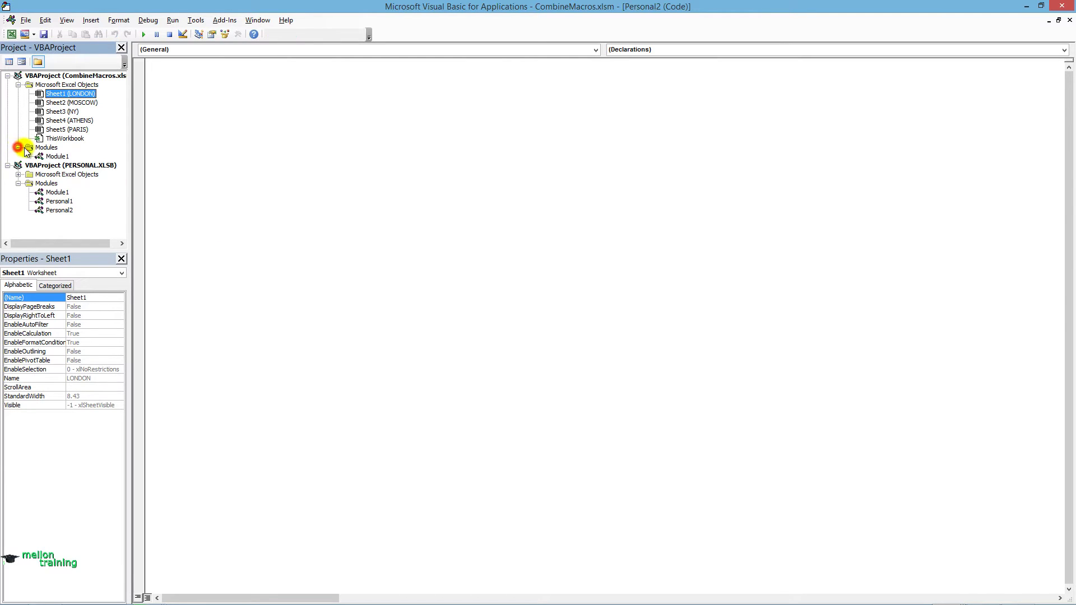
double_click(53, 157)
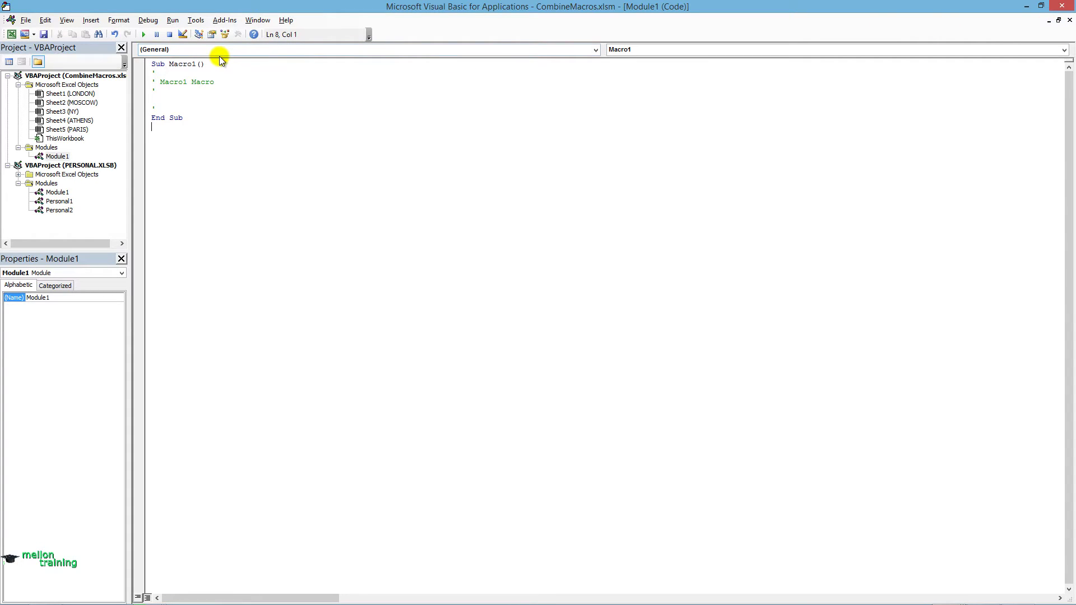
Step: Delete Macro1's generated comment lines and restore the editor to a smaller window
double_click(153, 72)
left_click_drag(159, 81, 165, 108)
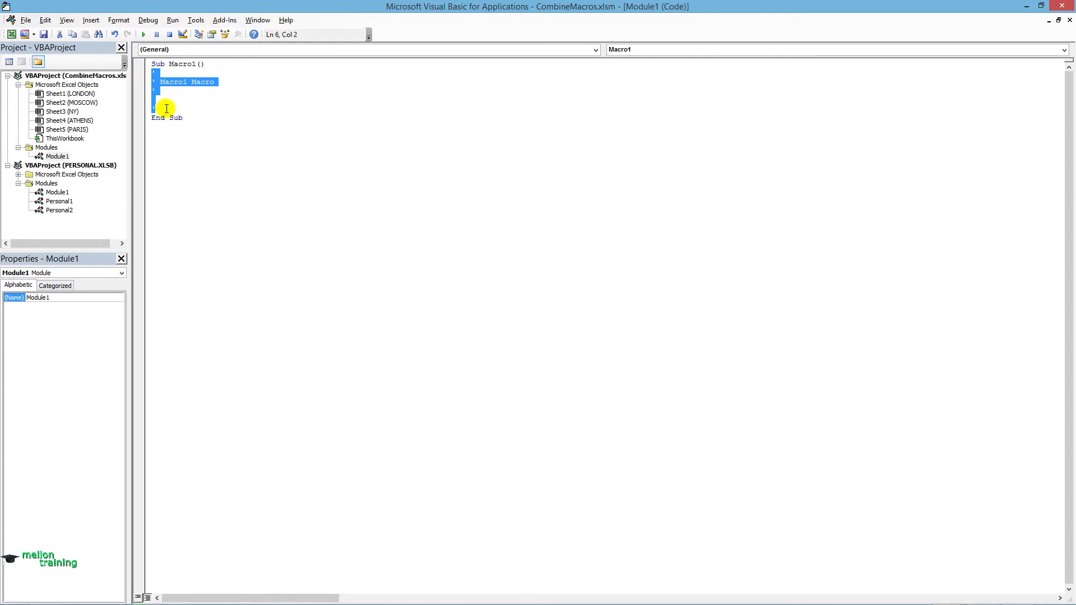
key("Delete")
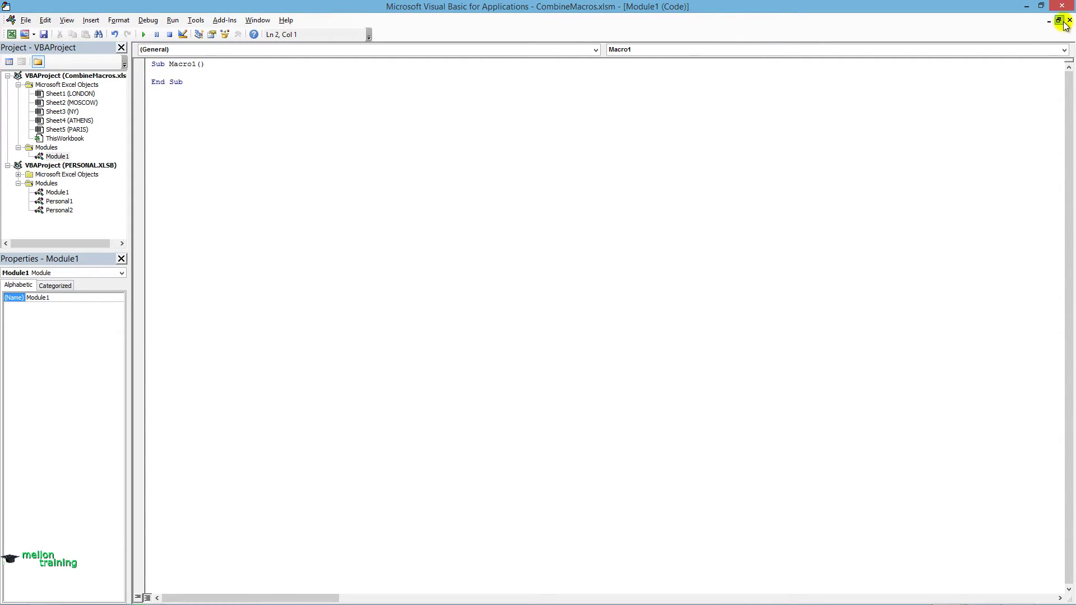
left_click(1040, 6)
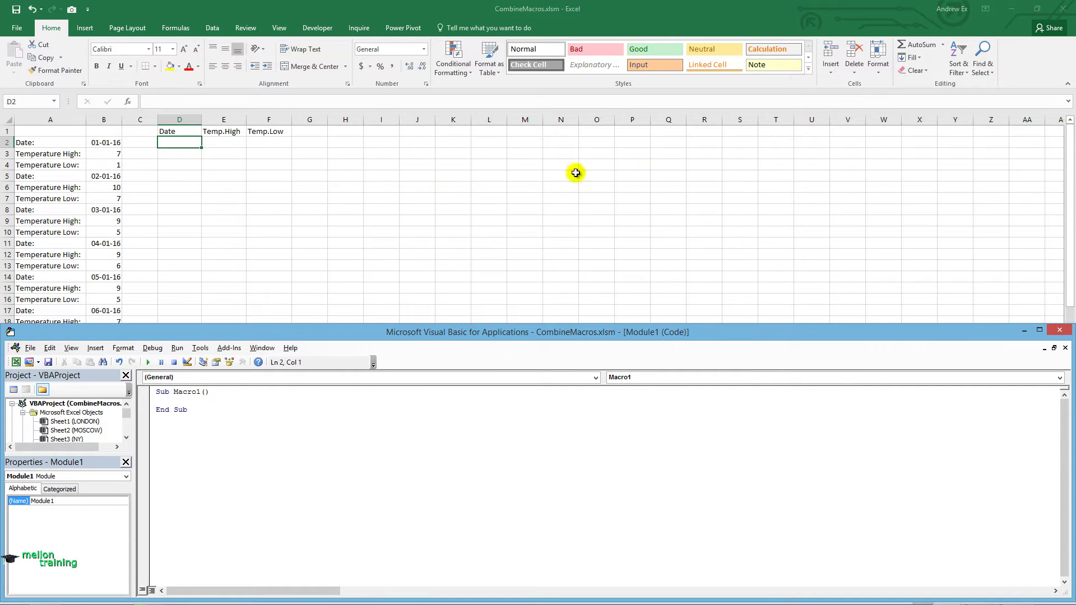
Step: Arrange the CombineMacros.xlsm window across the top half of the screen above the VBA editor
left_click(1037, 8)
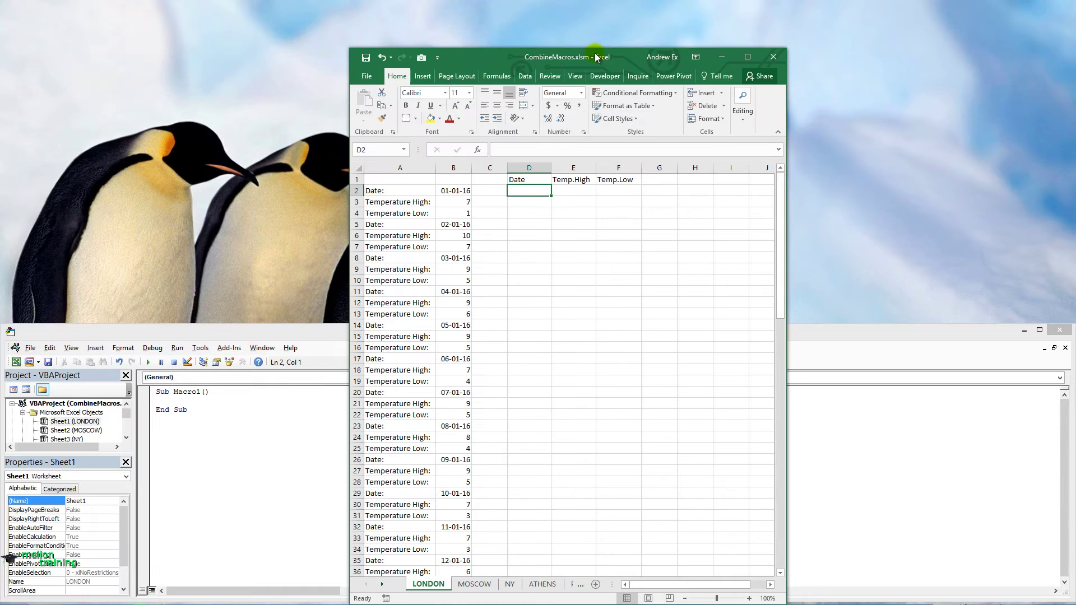
mouse_move(490, 59)
left_mouse_down()
mouse_move(137, 15)
mouse_move(147, 13)
left_mouse_up()
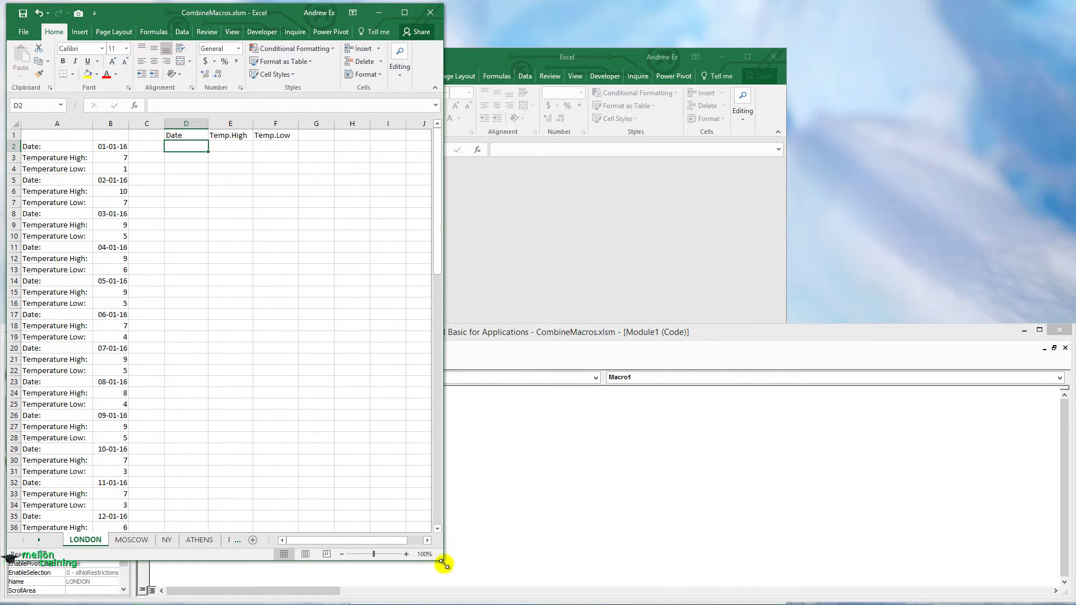
left_click_drag(443, 564, 1047, 331)
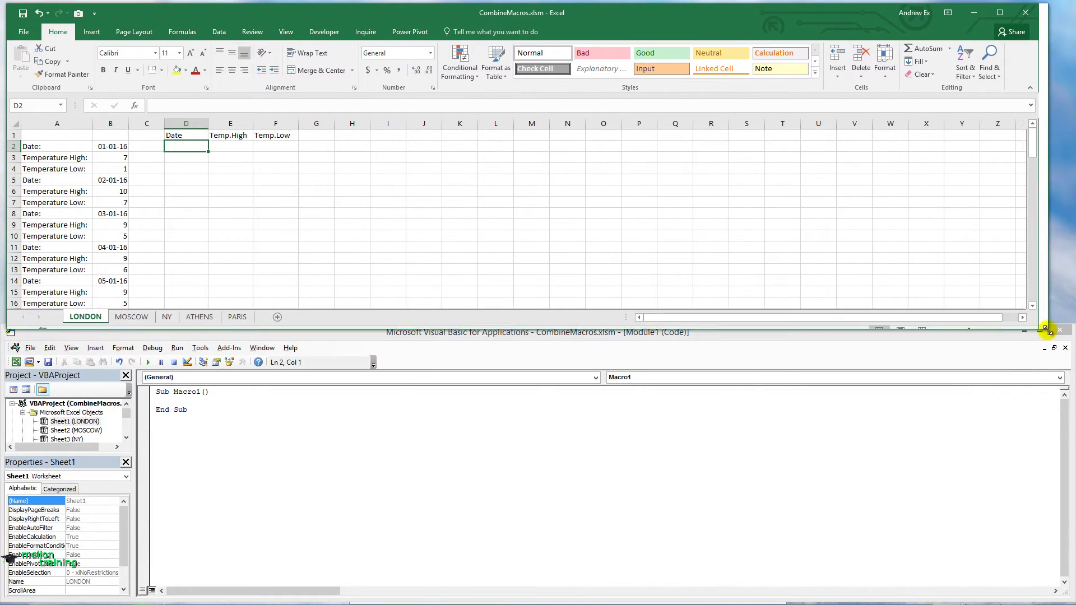
left_click_drag(1046, 331, 1073, 321)
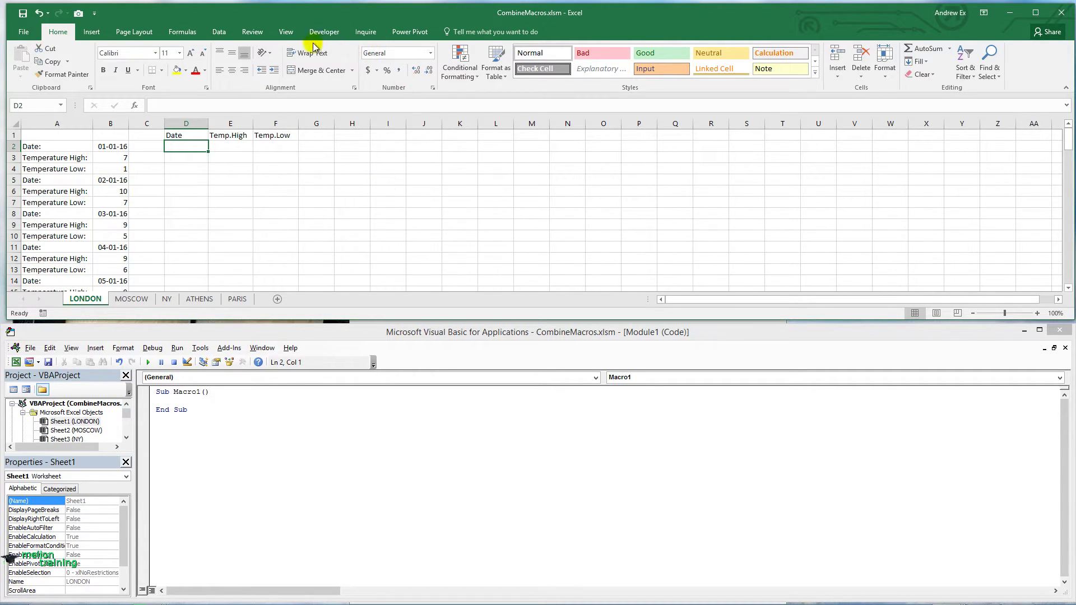
left_click(286, 32)
Step: Record a new macro named Transpose with shortcut Ctrl+Shift+T
left_click(565, 78)
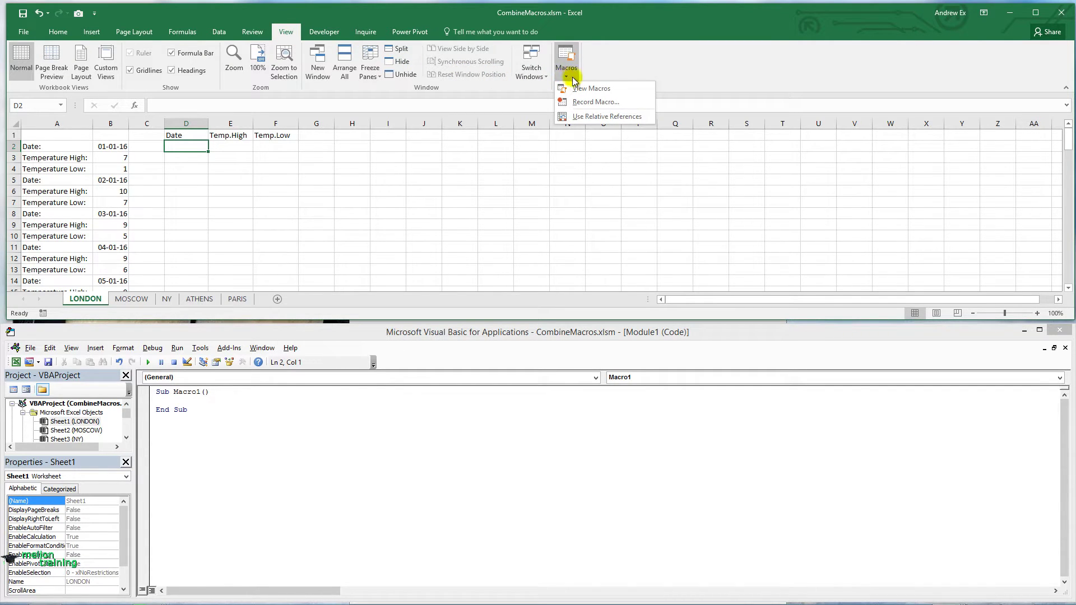
left_click(613, 103)
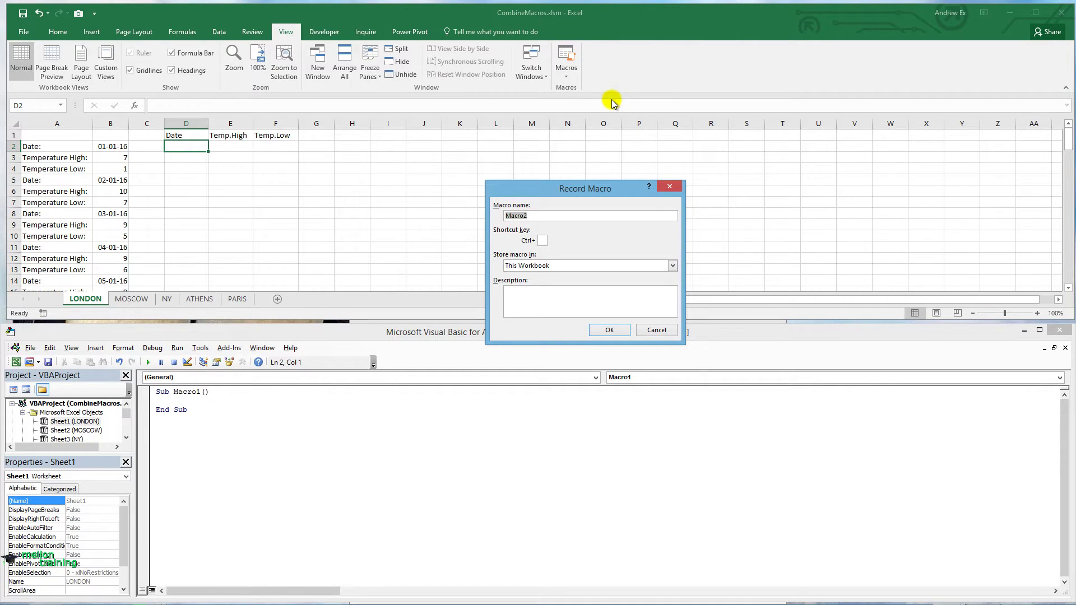
type("Transpos")
type("e")
left_click(543, 241)
type("T")
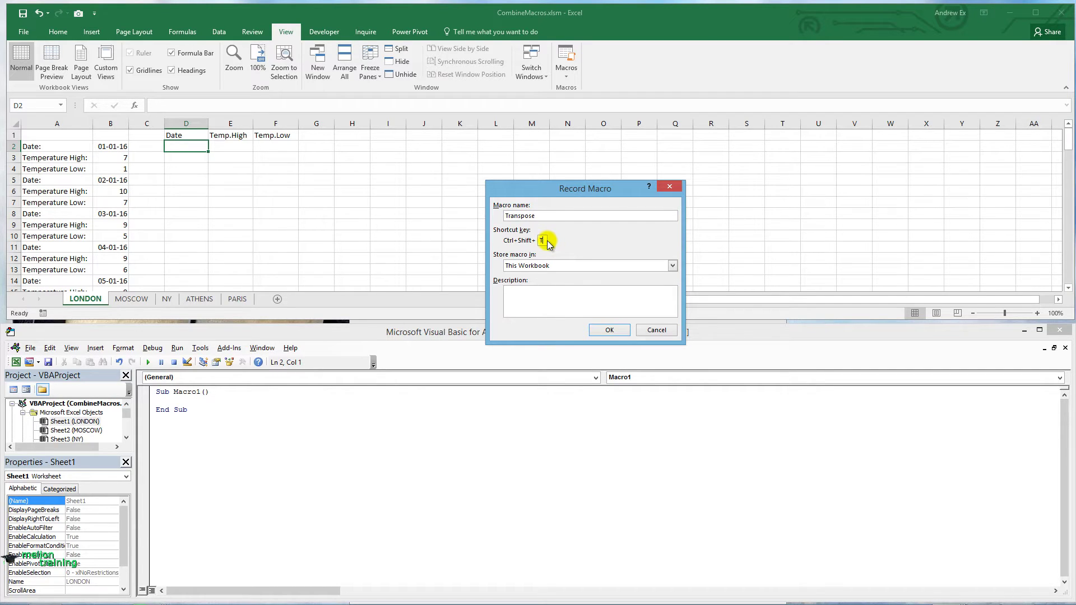
left_click(609, 330)
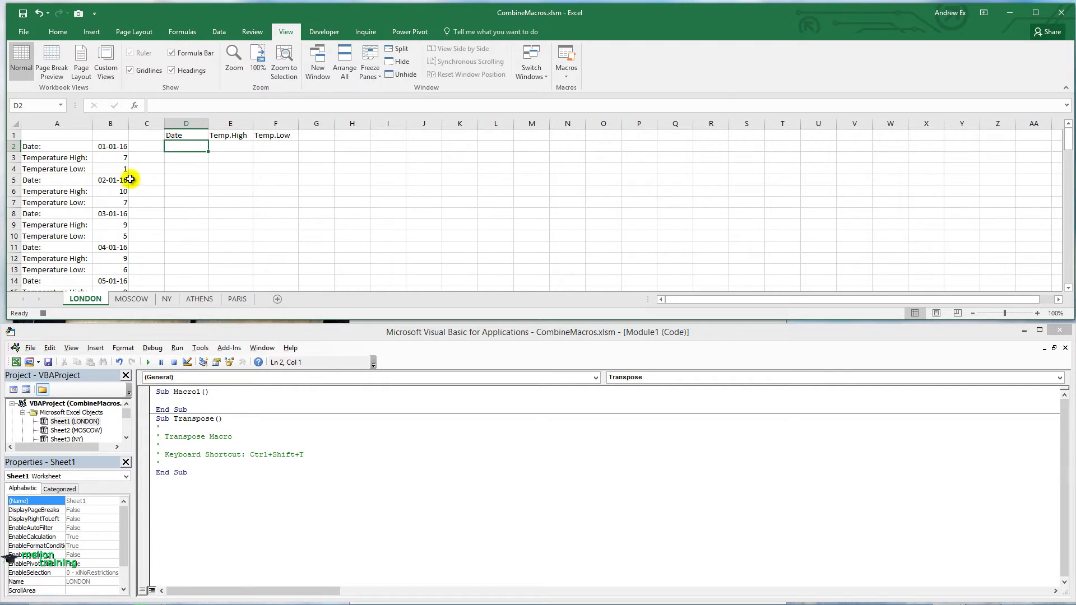
Step: Select B2 and switch macro recording to Use Relative References
left_click(104, 147)
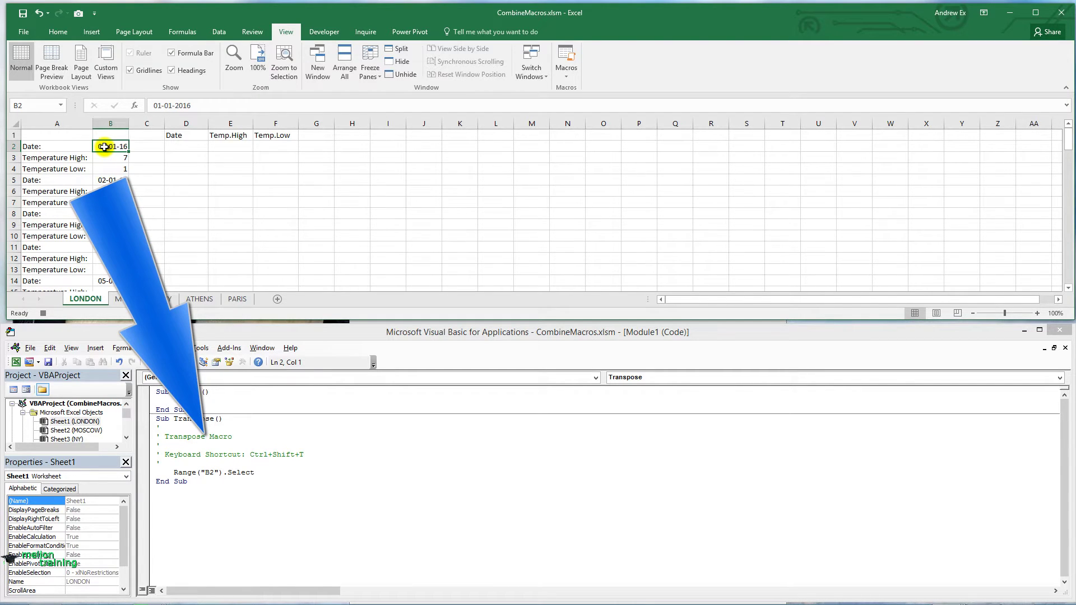
left_click(568, 74)
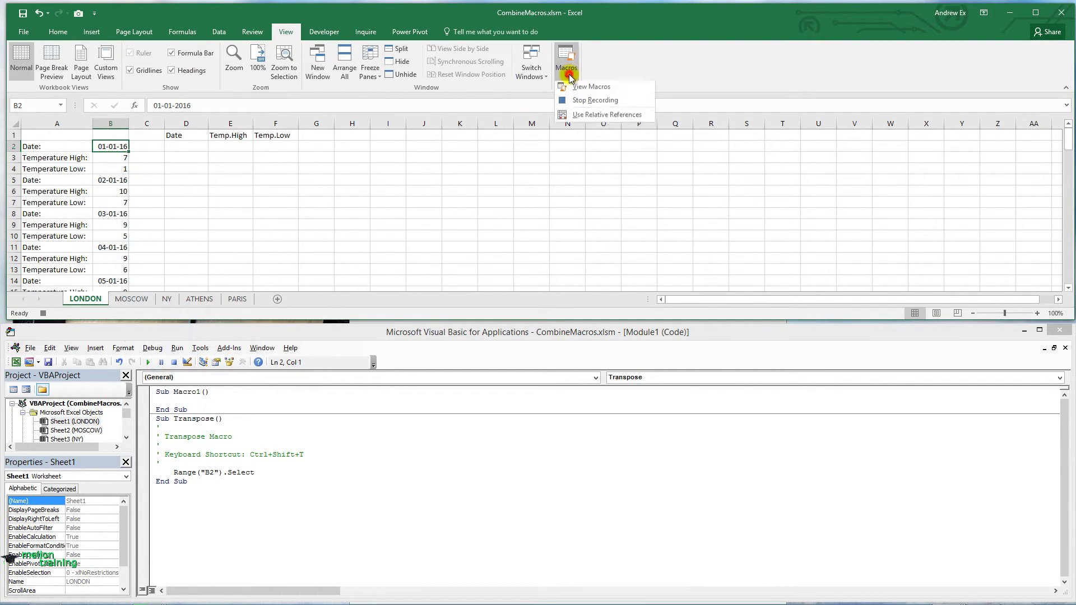
left_click(600, 115)
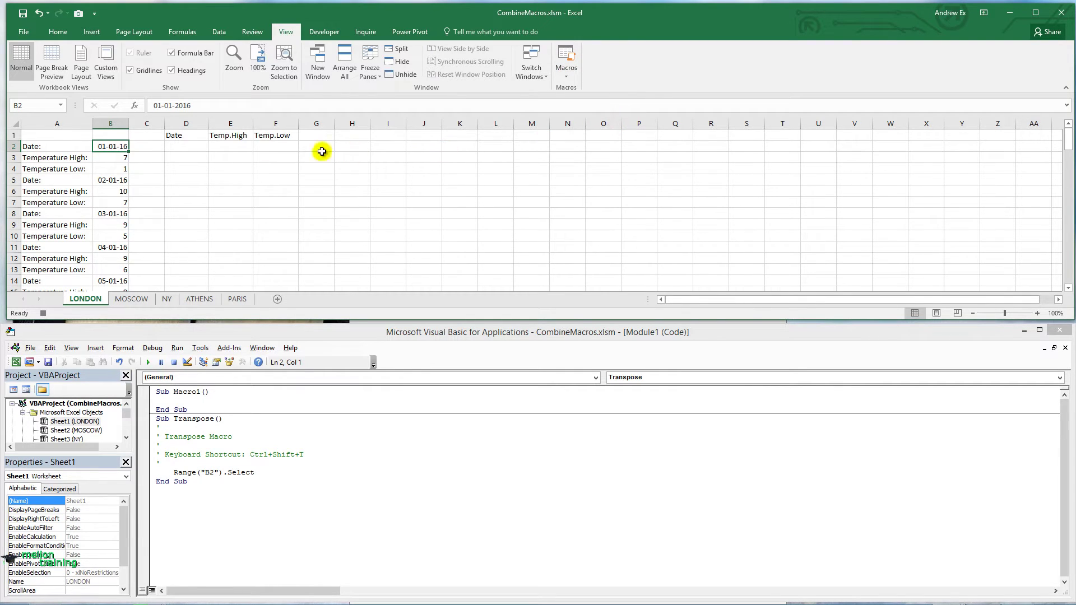
Step: Copy B2:B4 and Paste Special it transposed into D2:F2
left_click_drag(114, 148, 116, 169)
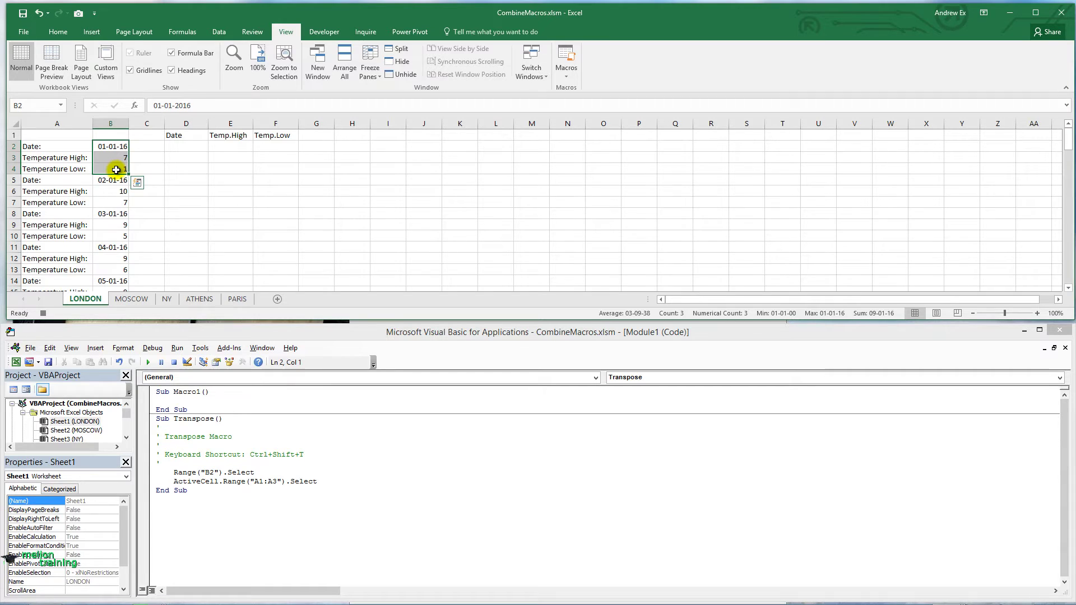
right_click(114, 163)
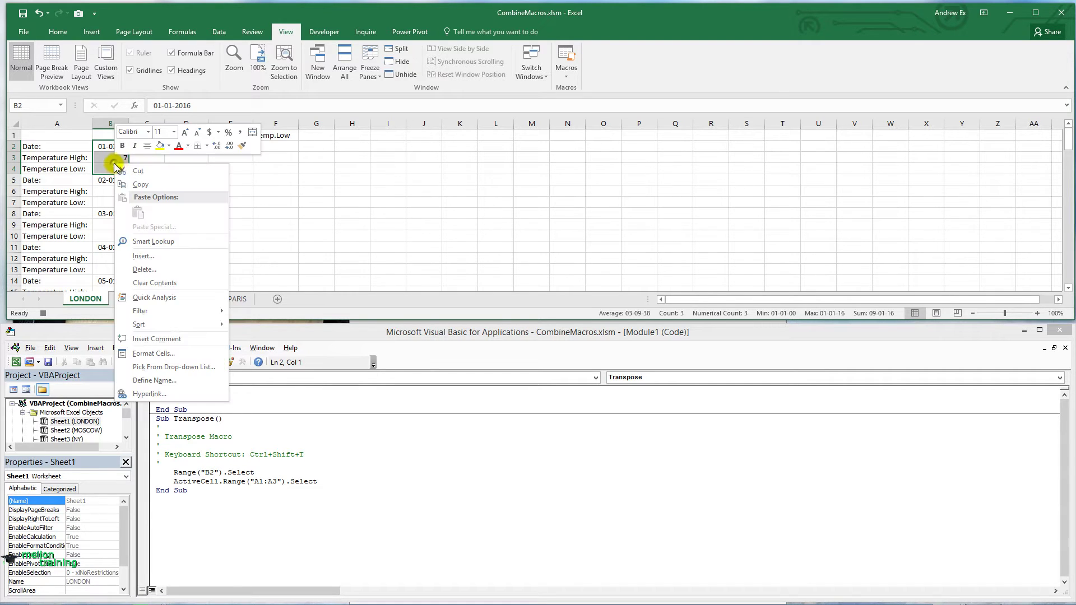
left_click(152, 181)
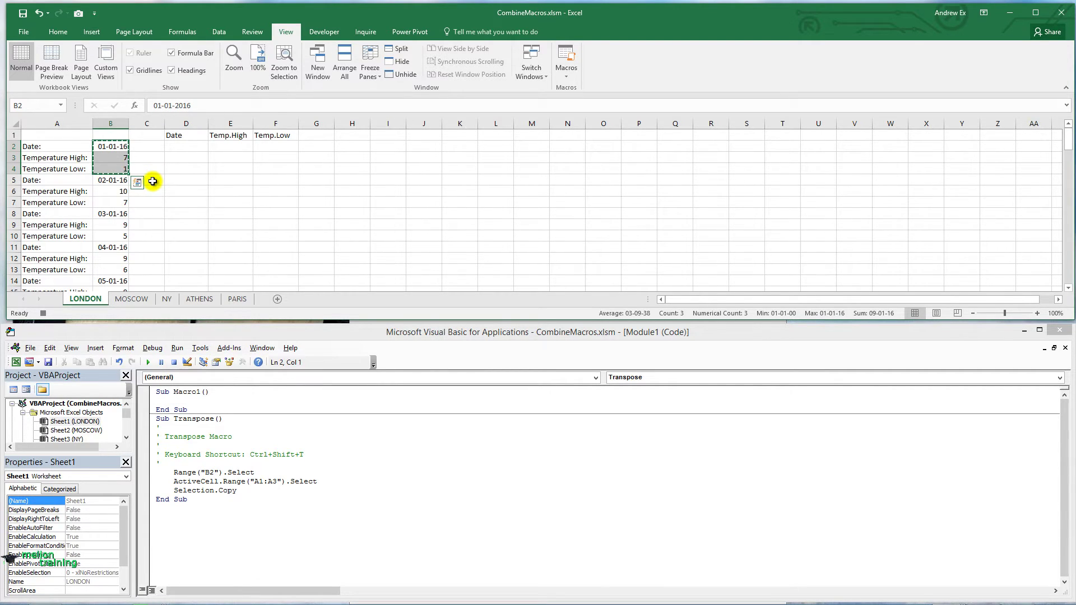
left_click(177, 149)
right_click(177, 148)
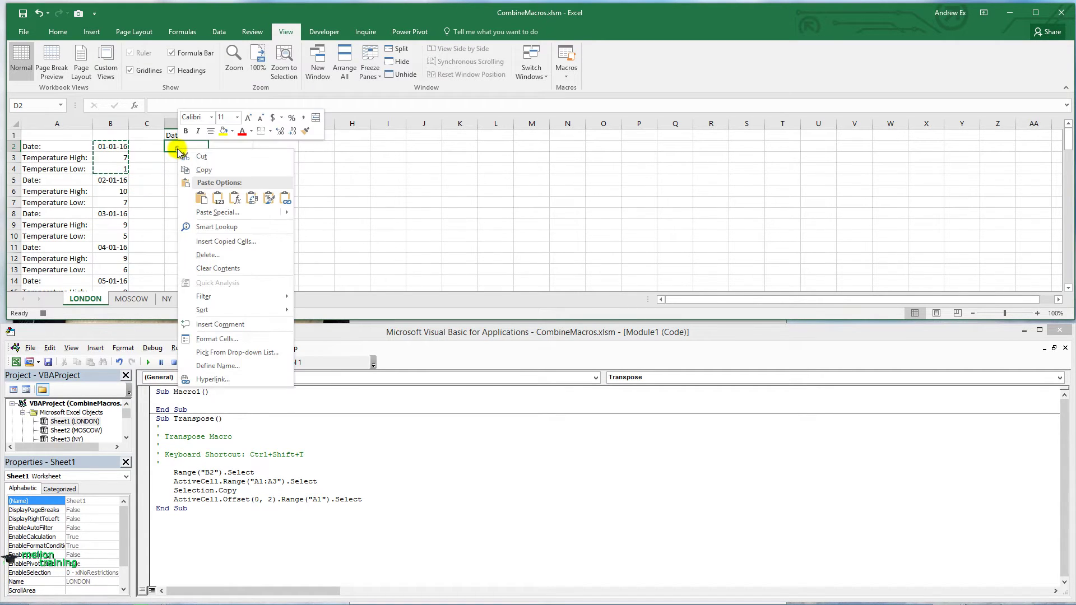
mouse_move(218, 212)
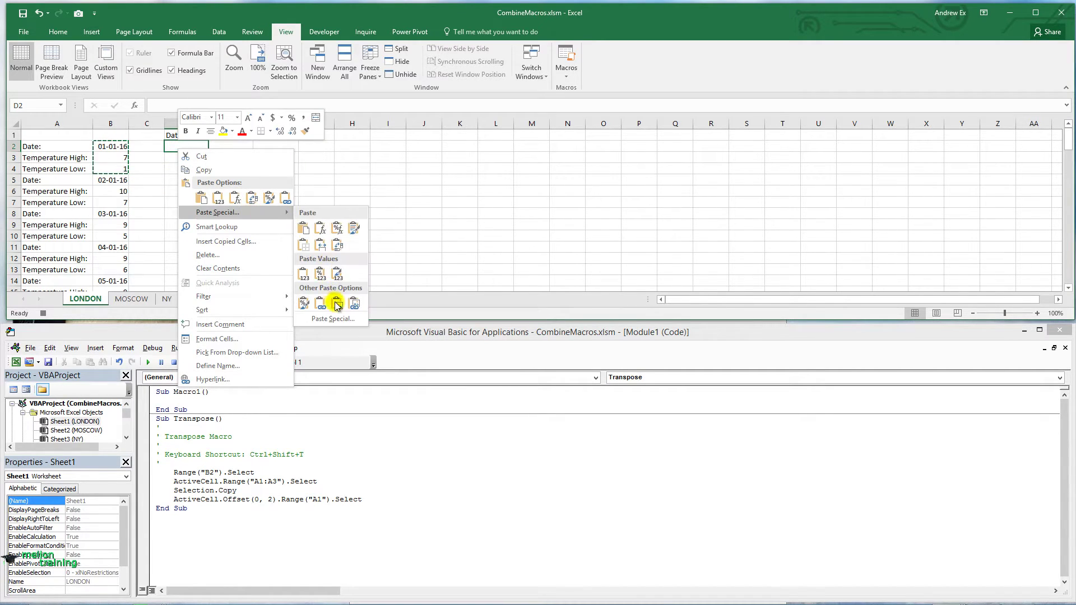
left_click(345, 319)
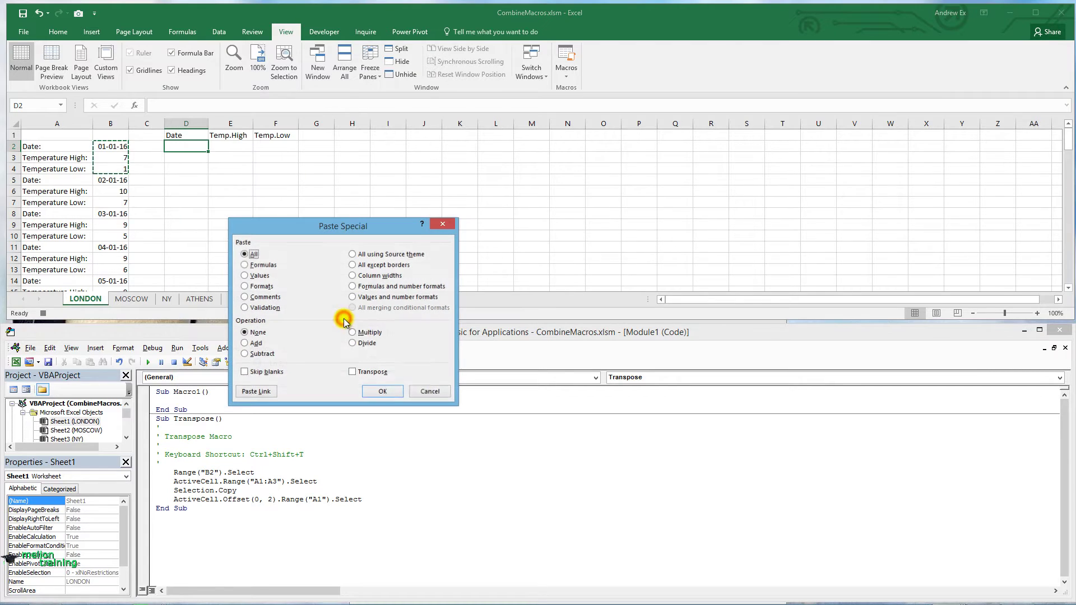
left_click(353, 371)
left_click(383, 391)
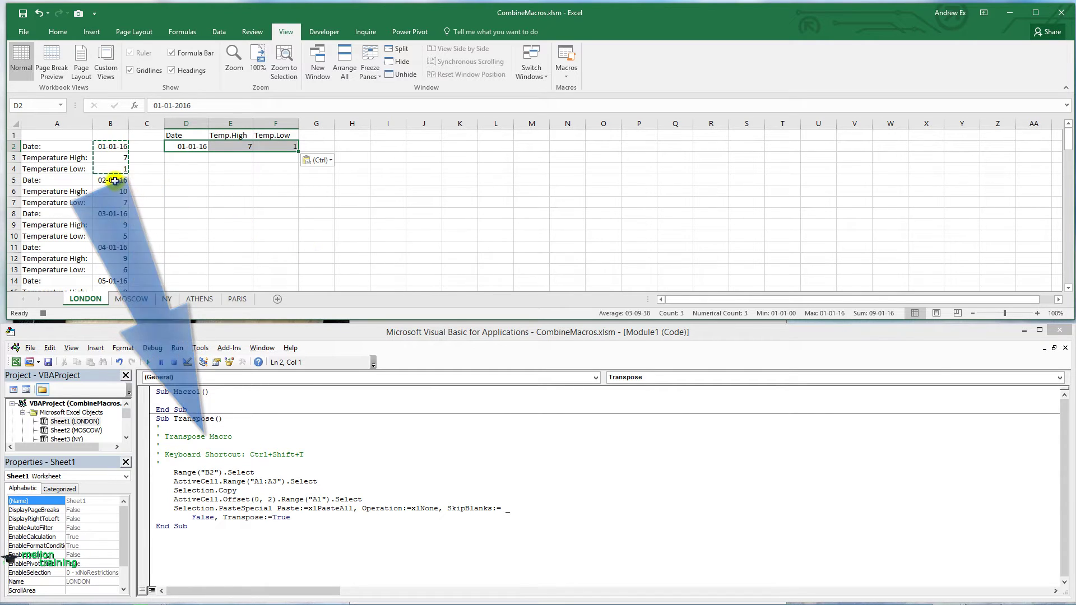
Step: Copy the 02-01-16 record B5:B7 and paste it transposed into D5:F5
left_click(115, 180)
left_click_drag(117, 188, 118, 202)
right_click(116, 194)
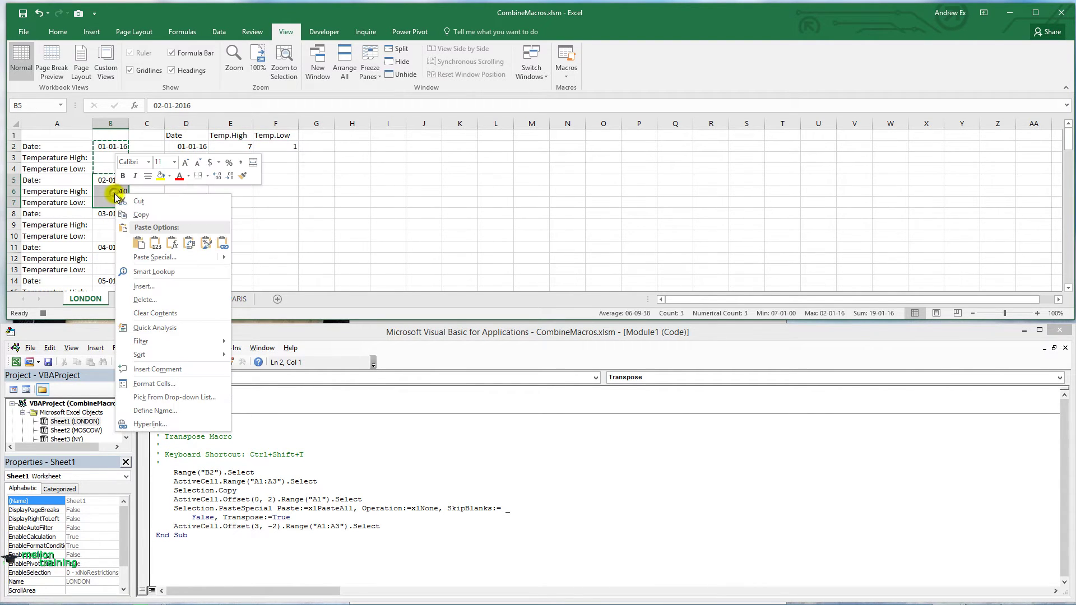
left_click(144, 216)
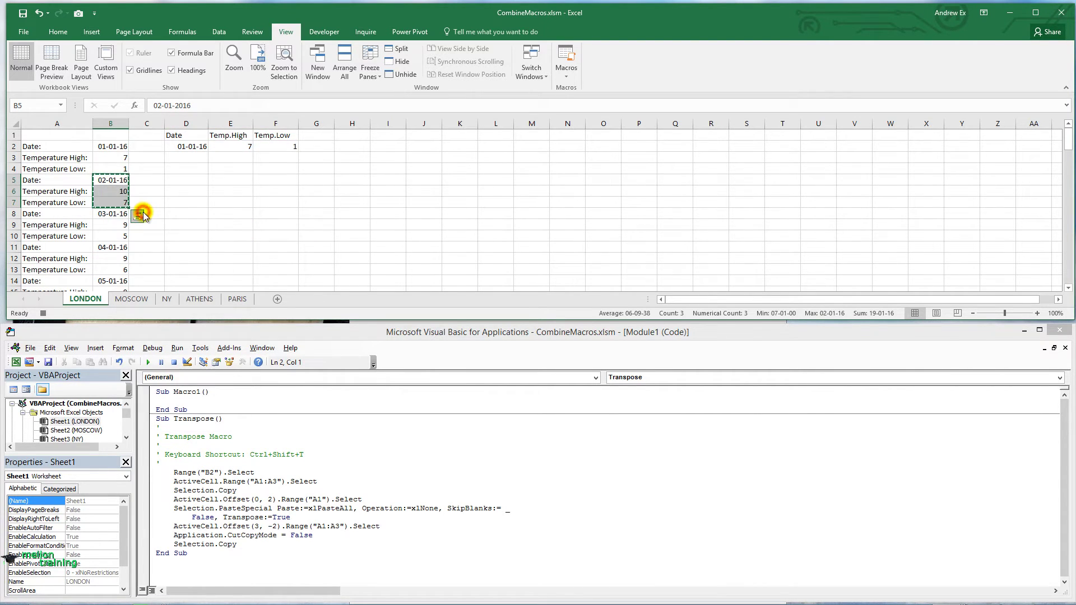
left_click(179, 180)
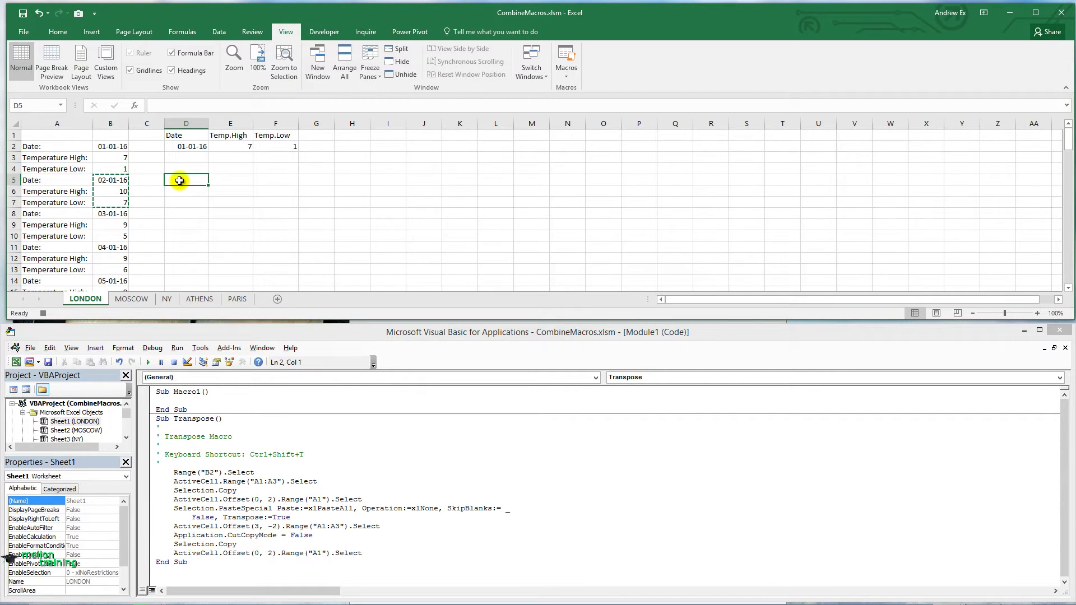
right_click(180, 180)
mouse_move(220, 243)
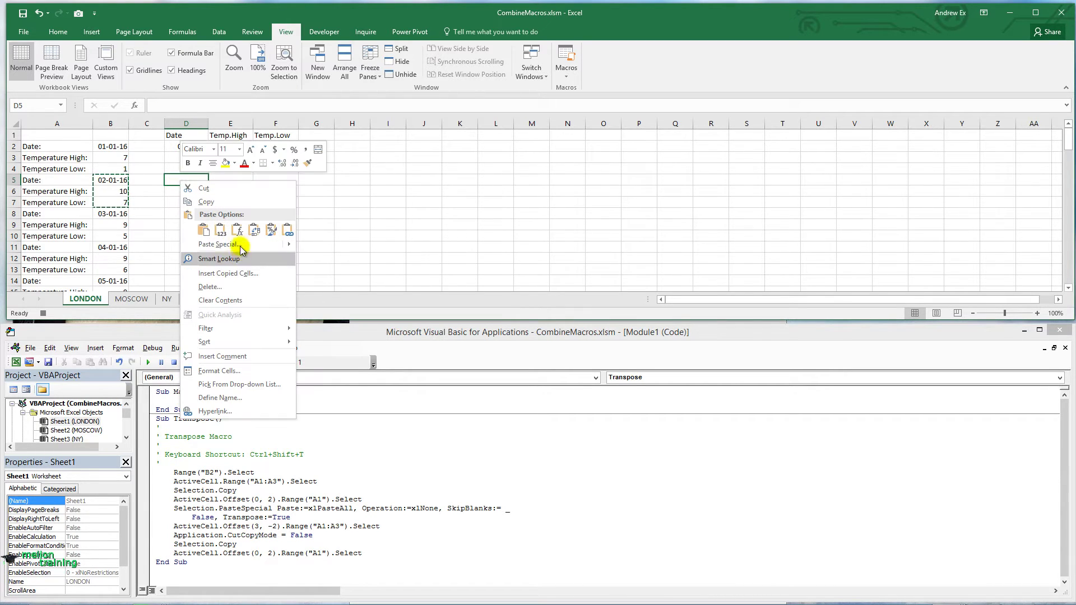
left_click(331, 350)
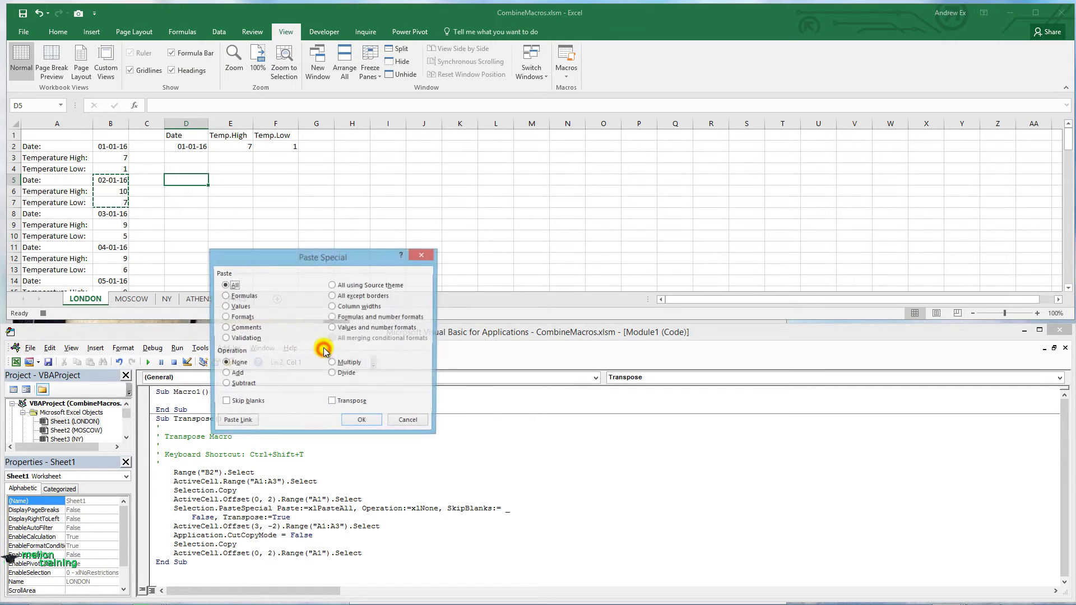
left_click(332, 403)
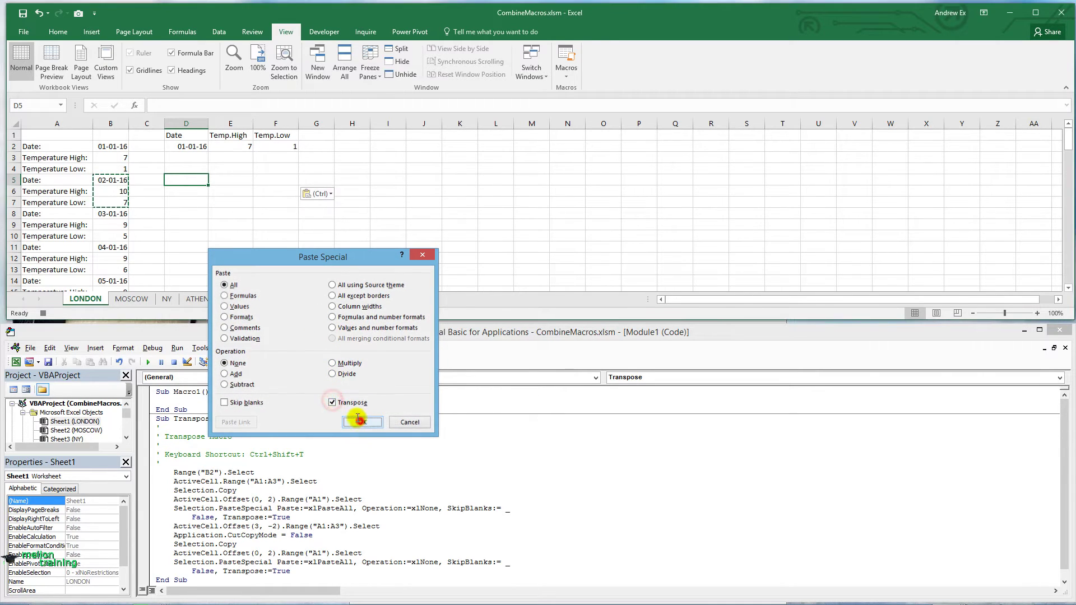
left_click(362, 421)
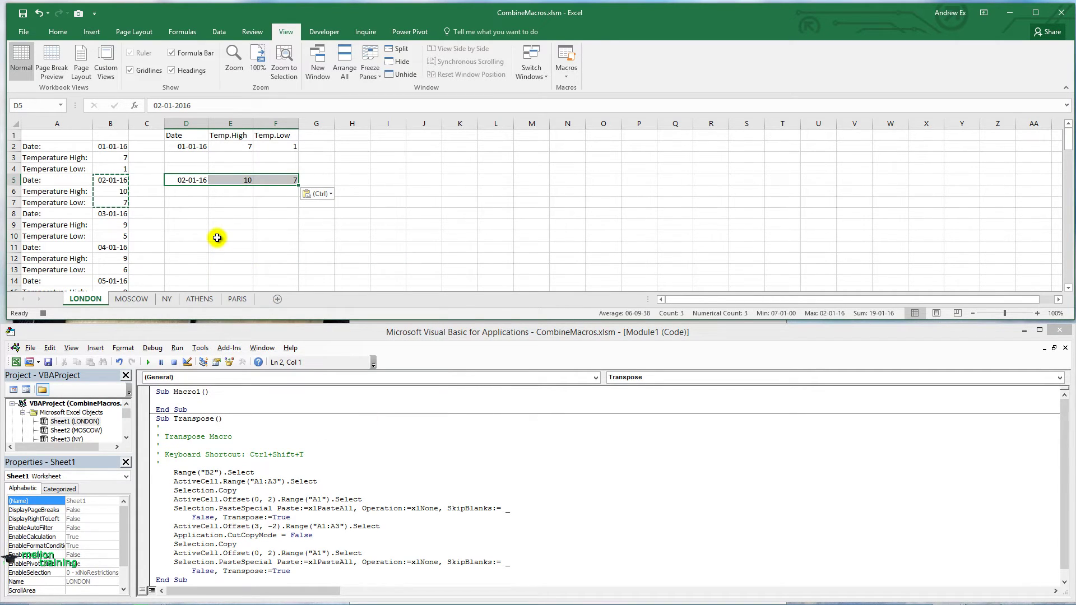
Step: Copy the 03-01-16 record B8:B10 and paste it transposed into D8:F8
mouse_move(114, 214)
left_mouse_down()
mouse_move(116, 247)
mouse_move(117, 235)
left_mouse_up()
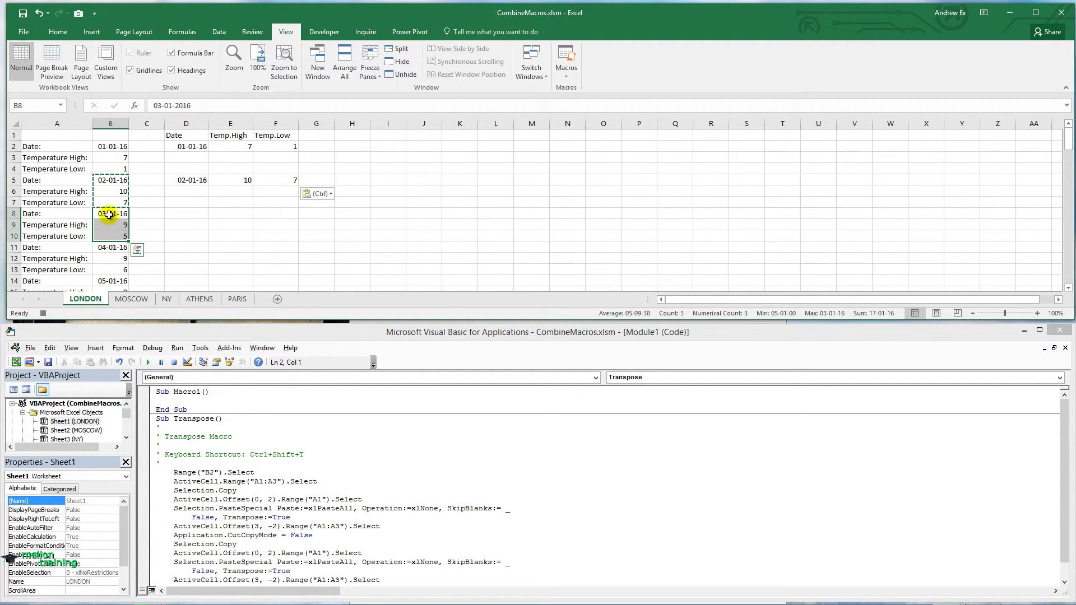
right_click(111, 215)
left_click(135, 236)
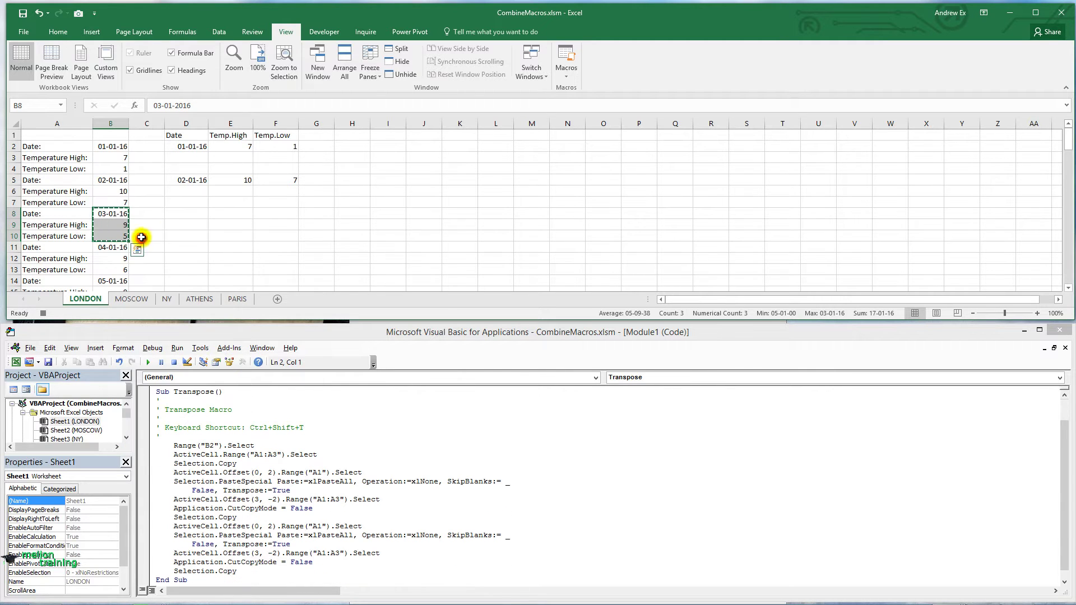
left_click(182, 213)
right_click(182, 213)
mouse_move(221, 277)
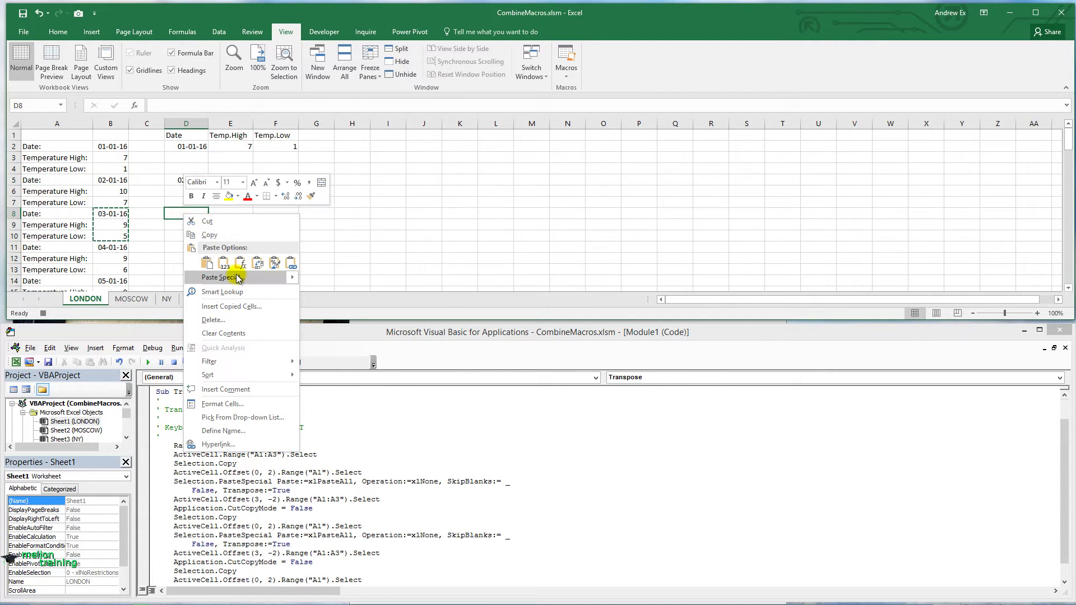
left_click(336, 383)
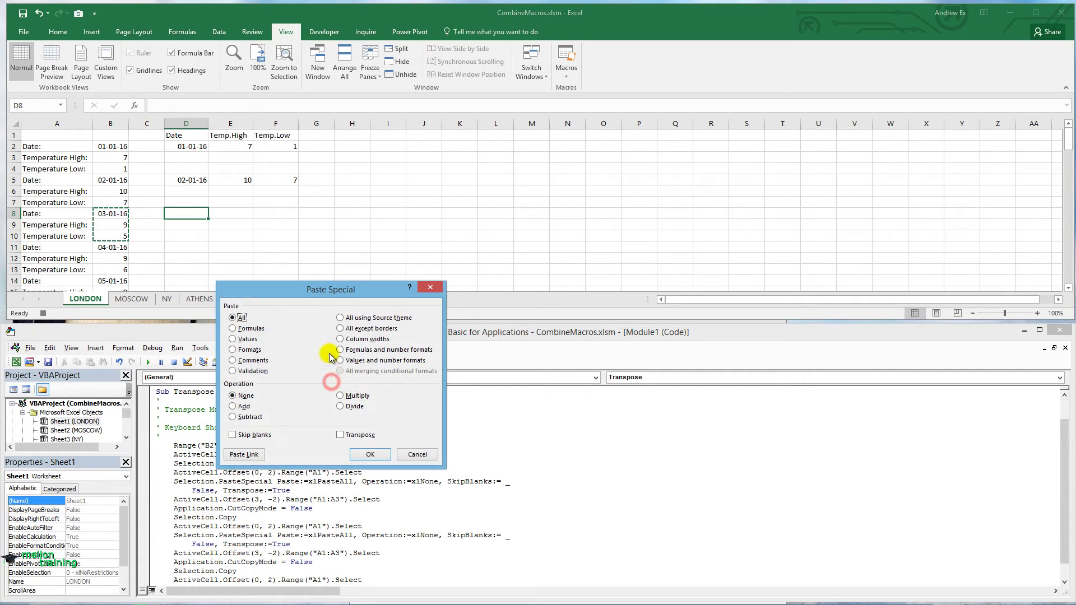
left_click(340, 435)
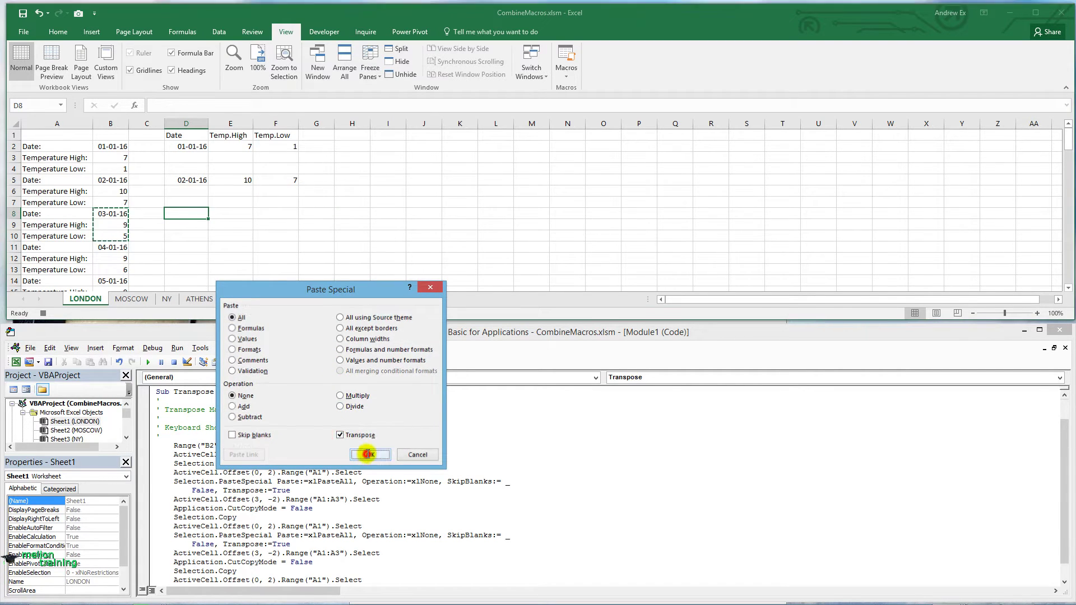
left_click(363, 452)
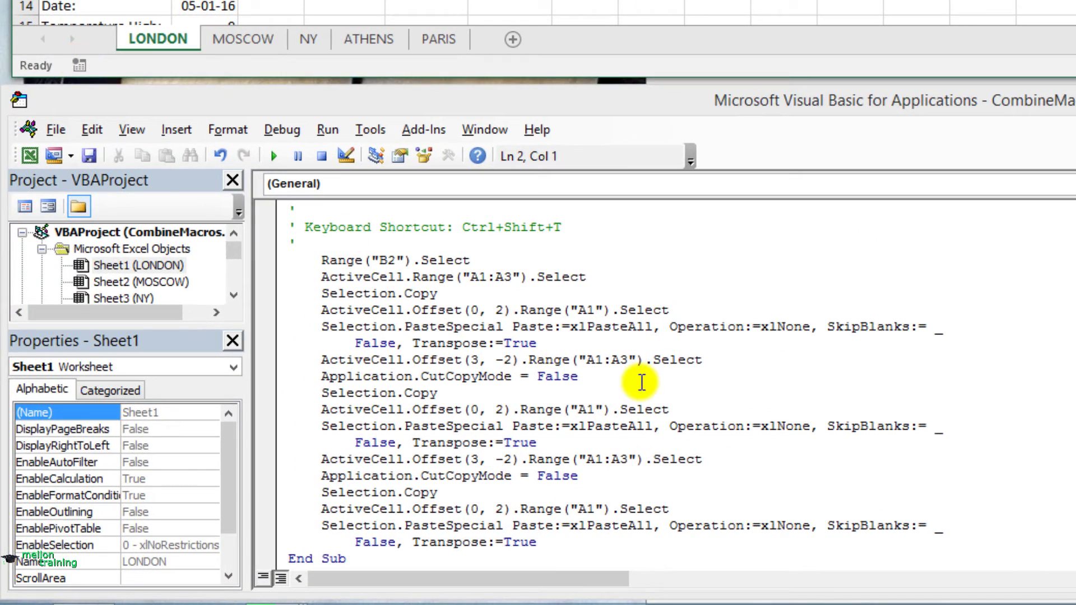
left_click(638, 375)
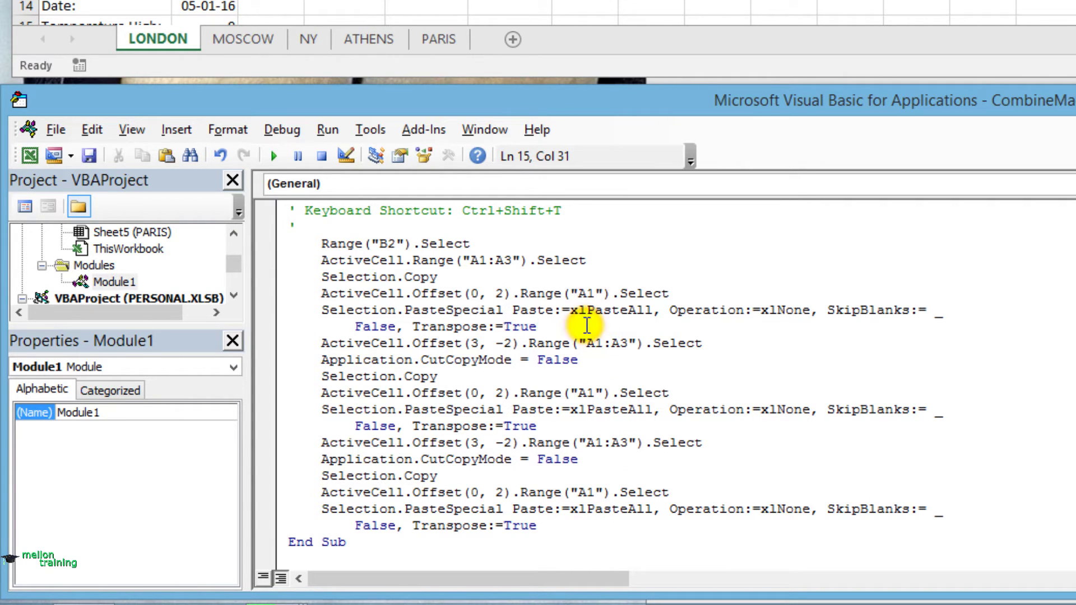
Step: Add blank lines after the first two paste blocks and delete the third repeated block
key("Return")
left_click(560, 446)
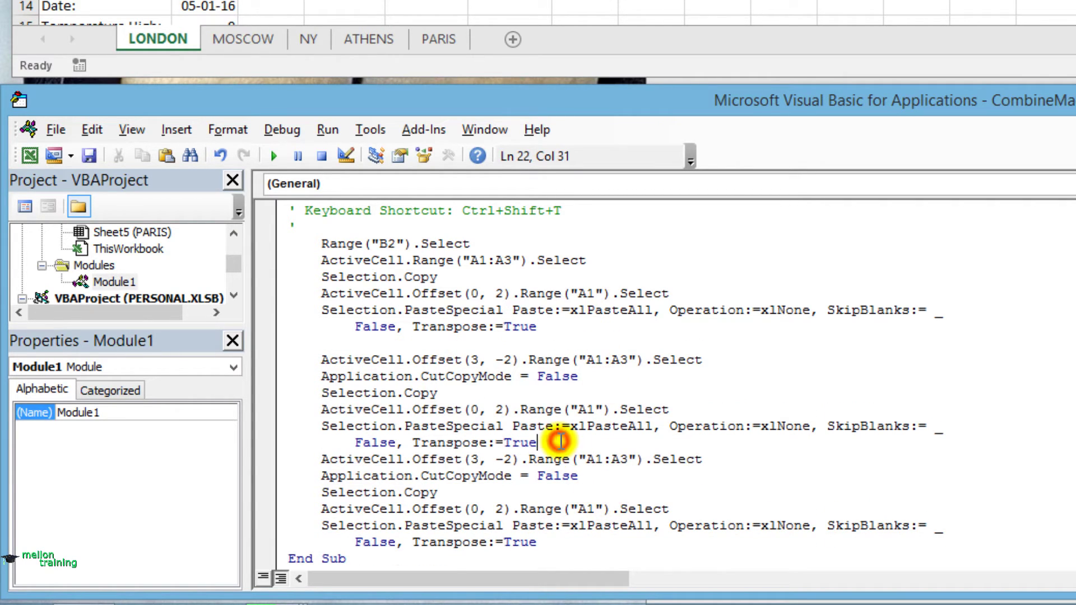
key("Return")
scroll(632, 454, "down", 1)
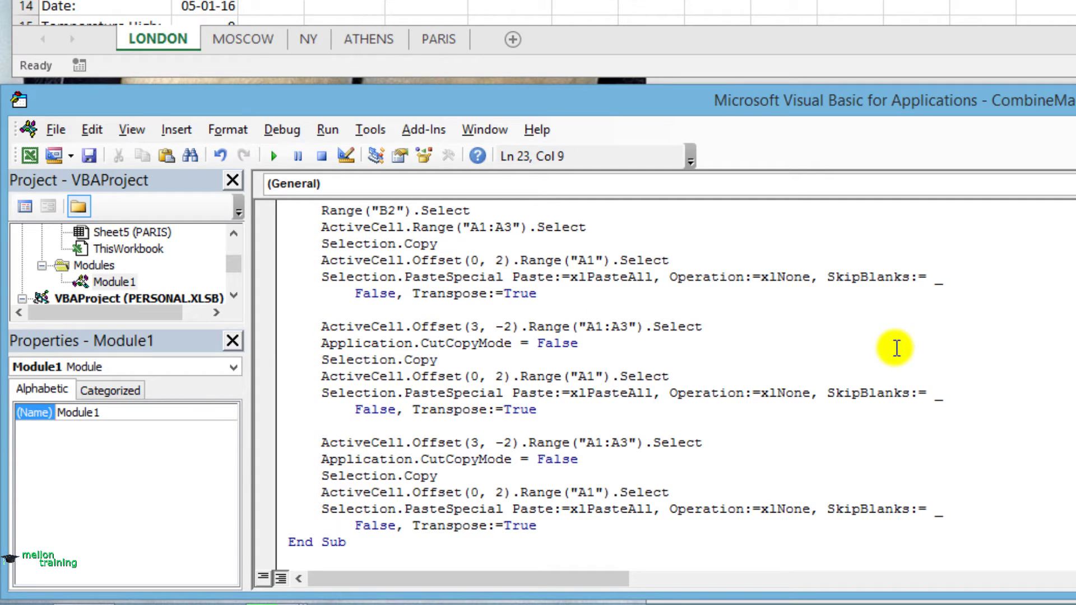
left_click_drag(320, 440, 571, 530)
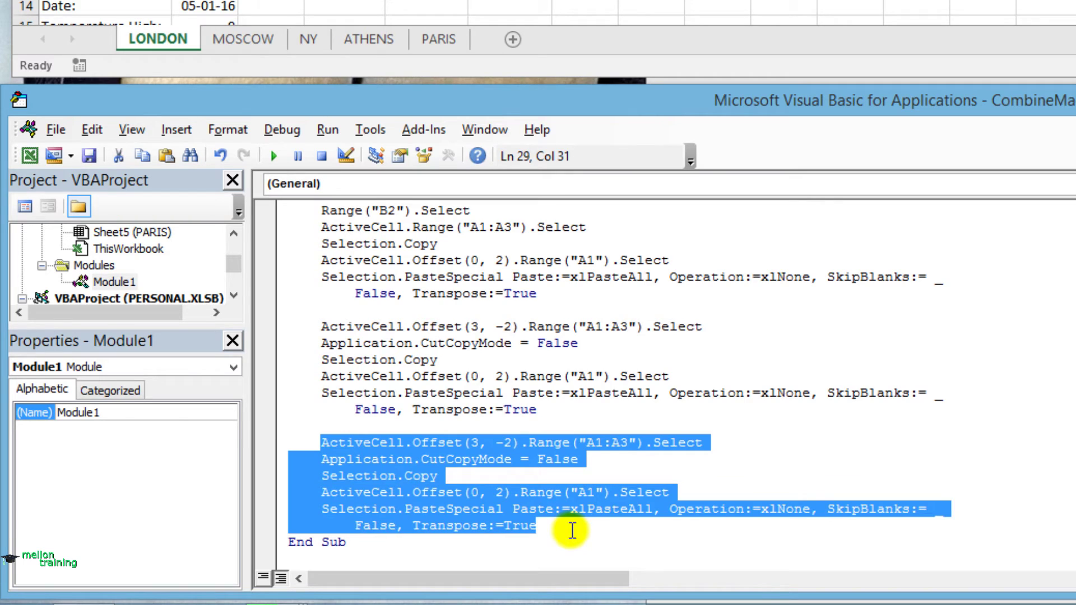
key("Delete")
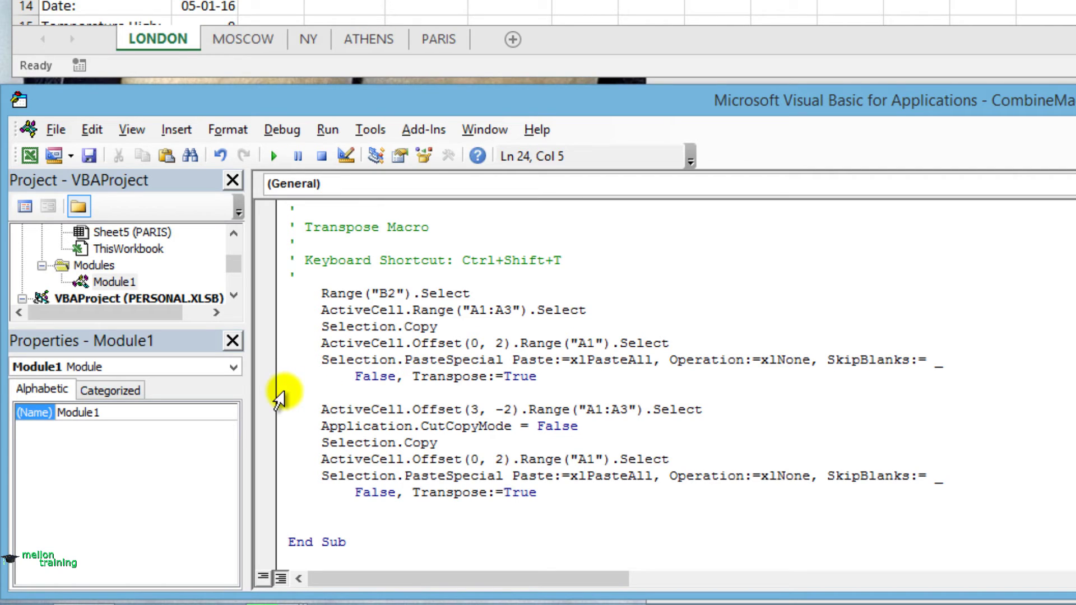
left_click(278, 399)
Step: Wrap the second copy-and-transpose block in Do Until IsEmpty(ActiveCell) … Loop
left_click(293, 396)
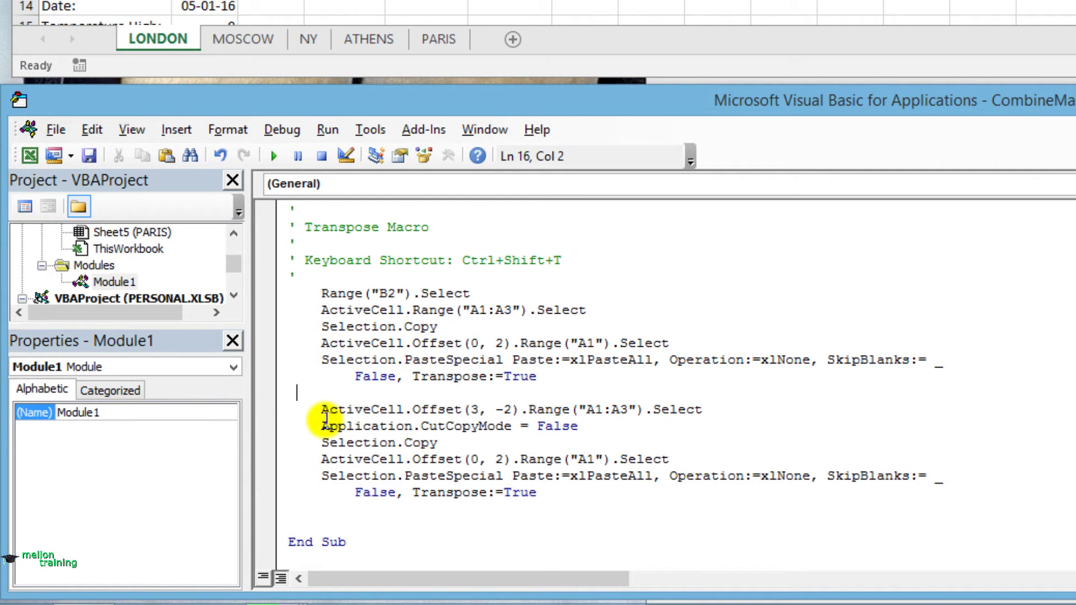
type("do unt")
type("il")
type(" ise")
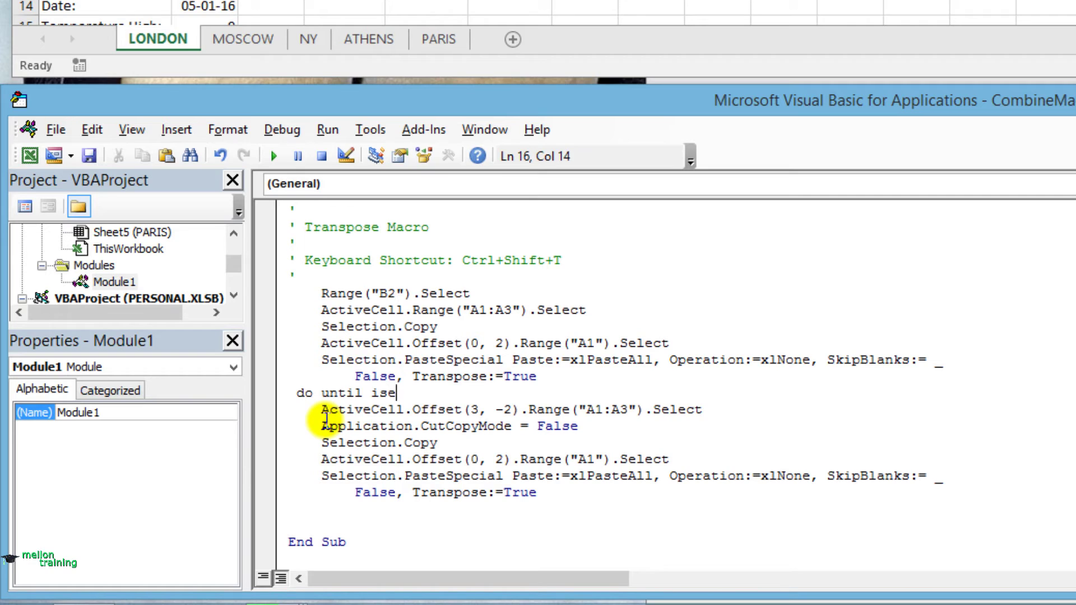
type("mpty")
type("(")
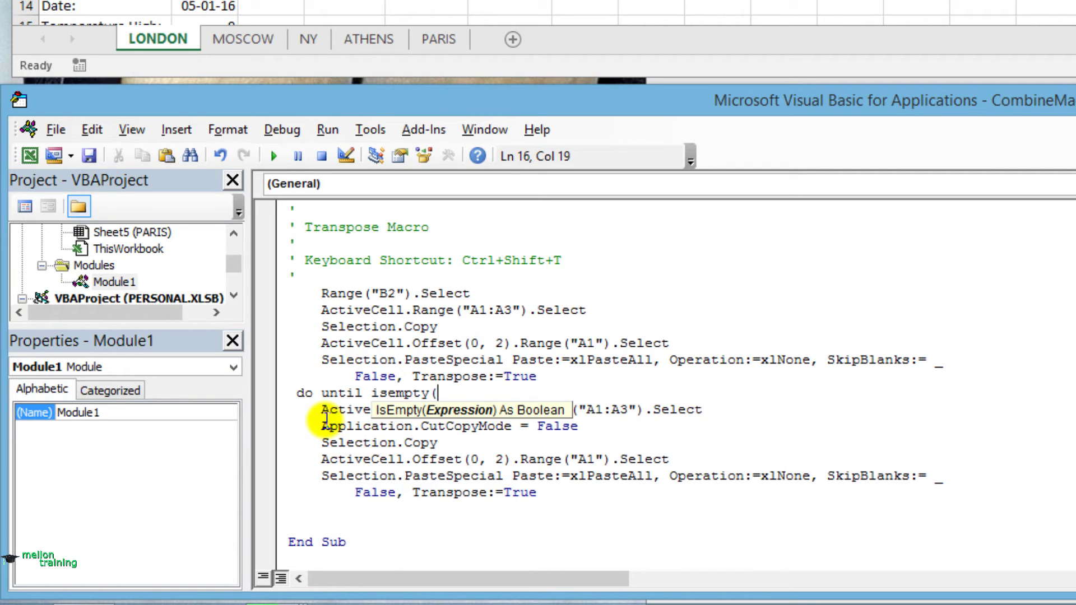
type("active")
type("cell")
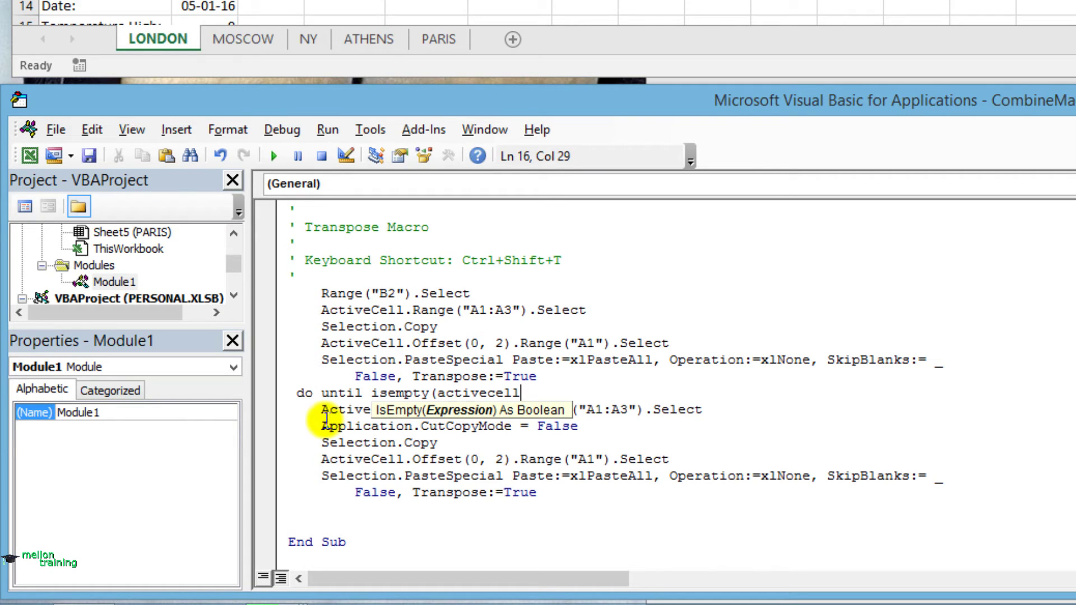
type(")")
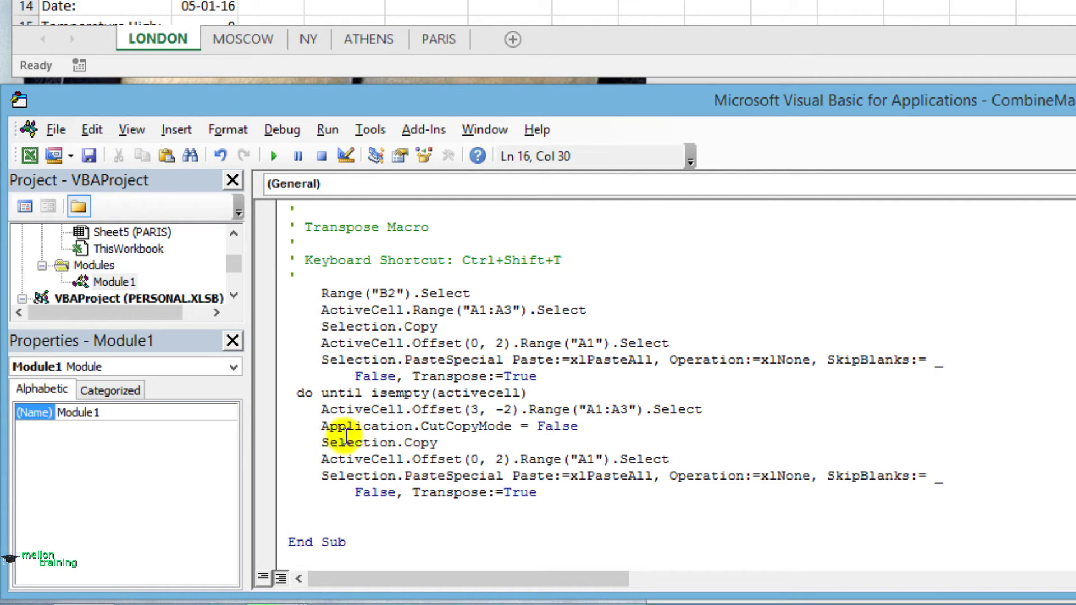
left_click(343, 409)
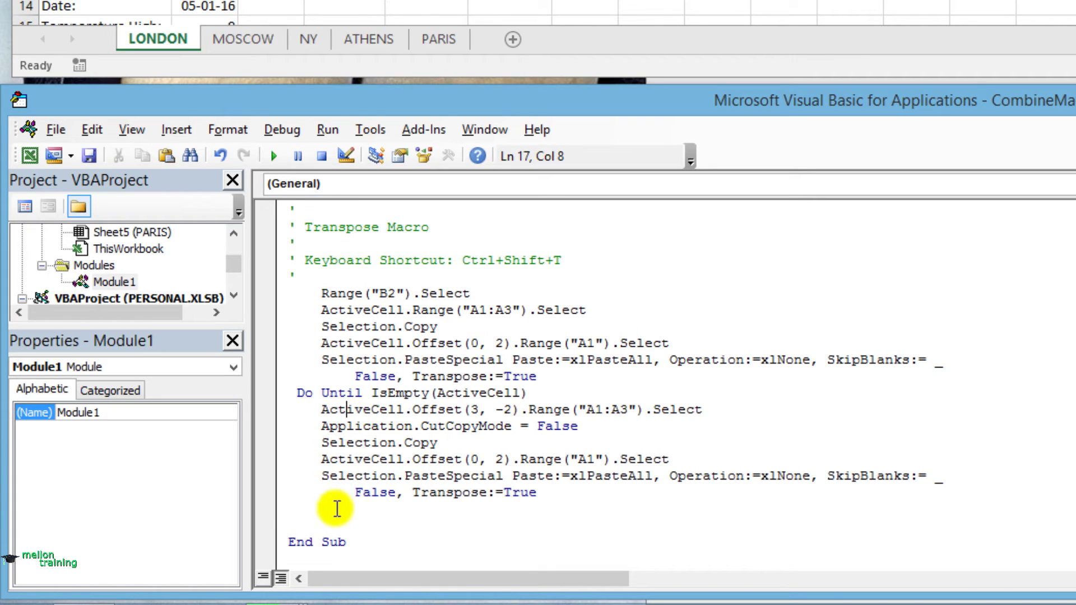
left_click(292, 514)
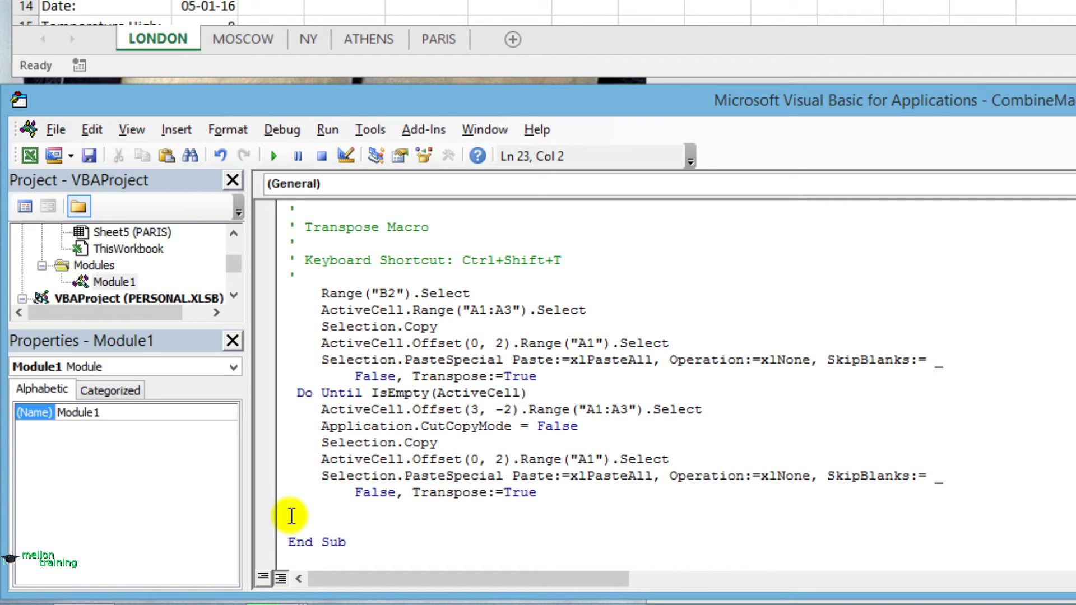
type("loop")
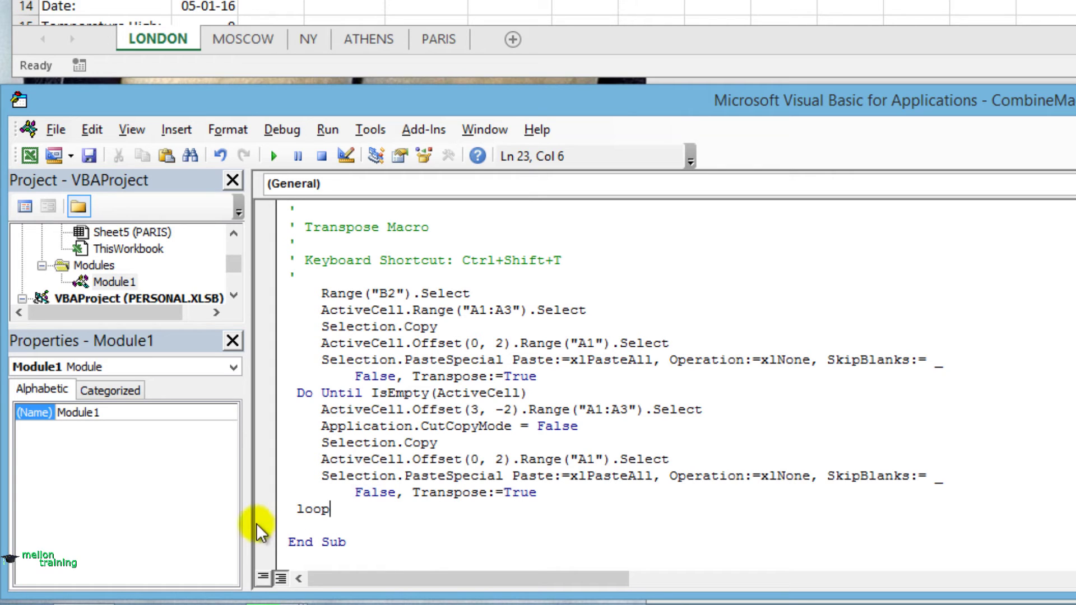
left_click(376, 524)
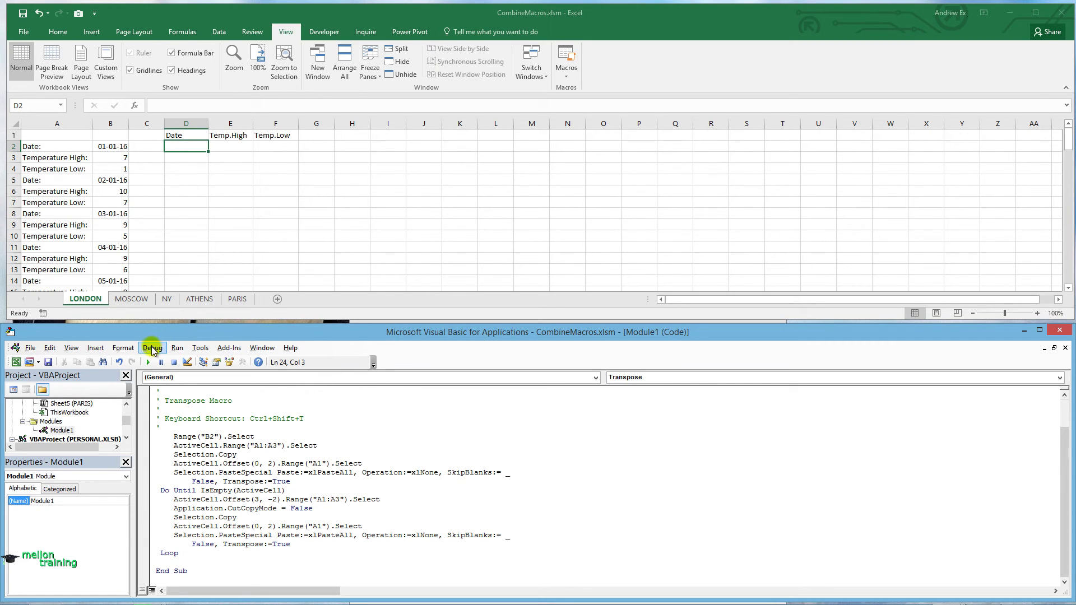
Step: Start Debug > Step Into and step through copying and transposing the first record
left_click(152, 348)
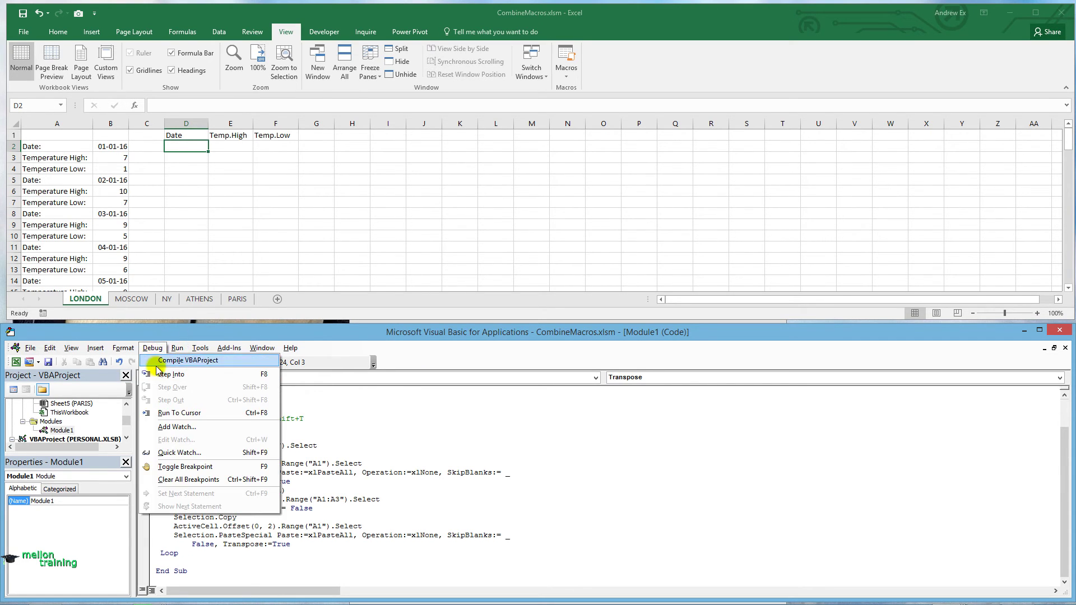
left_click(222, 376)
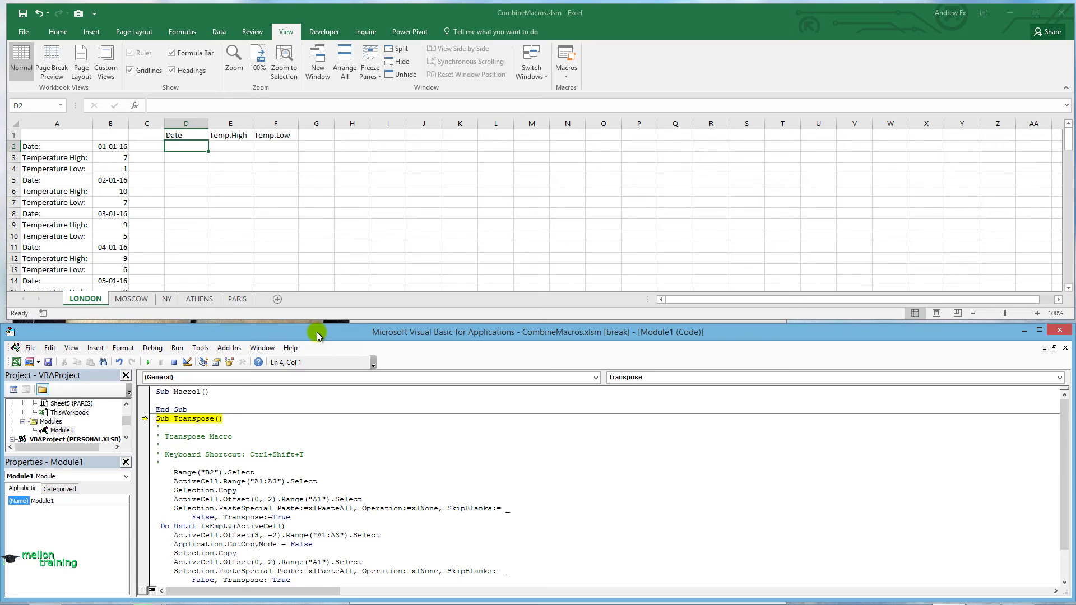
key("F8")
key("F8")
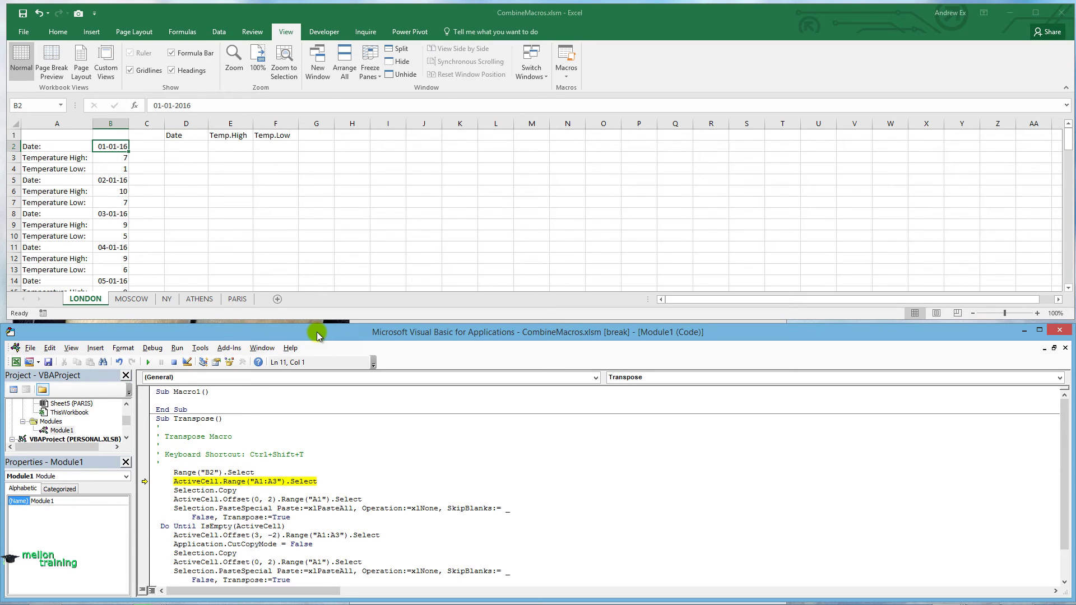
key("F8")
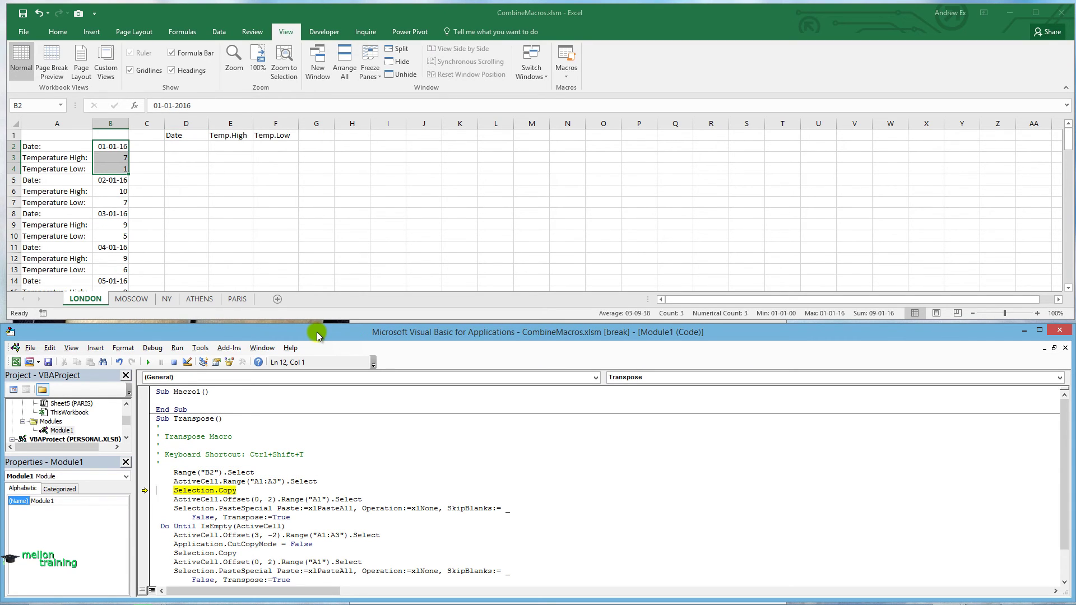
key("F8")
key("F8")
key("F8")
key("F8")
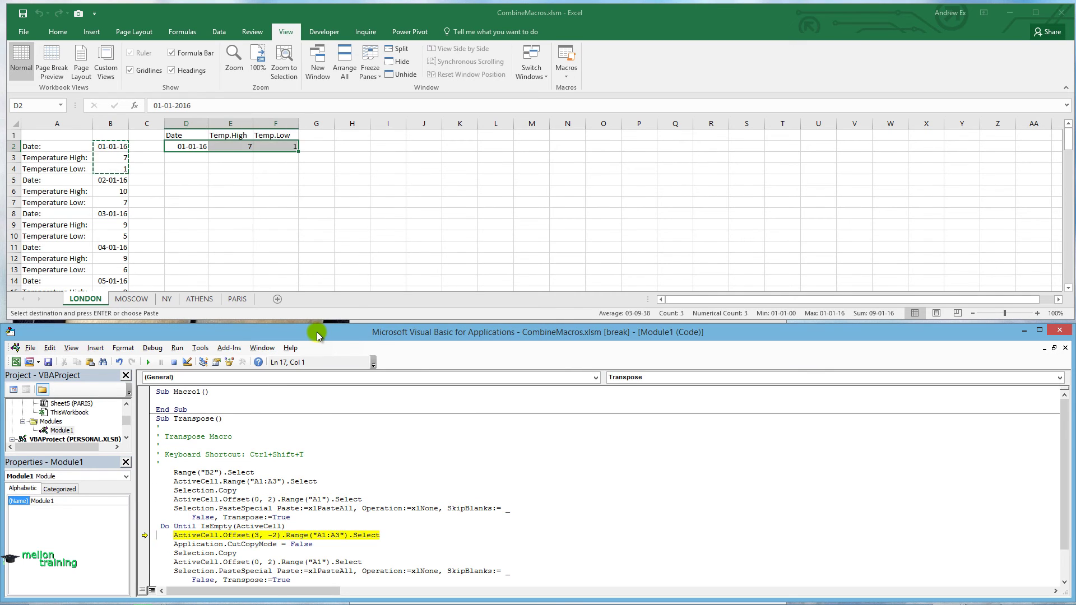
key("F8")
Step: Keep stepping through the loop until all records through 31-01-16 are transposed
key("F8")
key("F8")
key("F8")
key("F8")
key("F8")
key("F8")
key("F8")
key("F8")
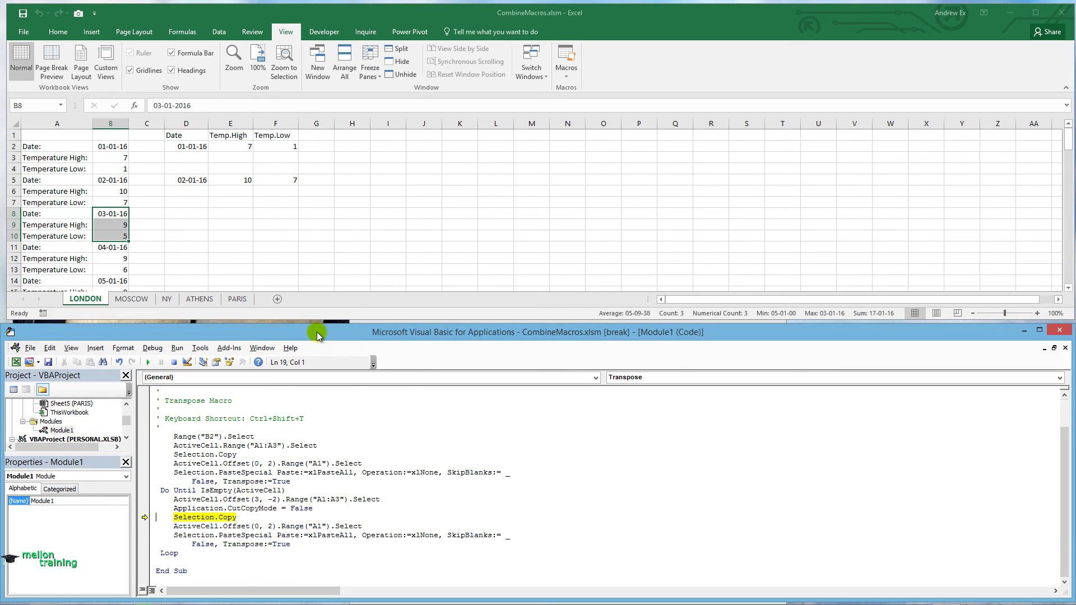
key("F8")
key("F8")
key("F8")
key("F8")
key("F8")
key("F8")
key("F8")
key("F8")
key("F8")
key("F8")
key("F8")
key("F8")
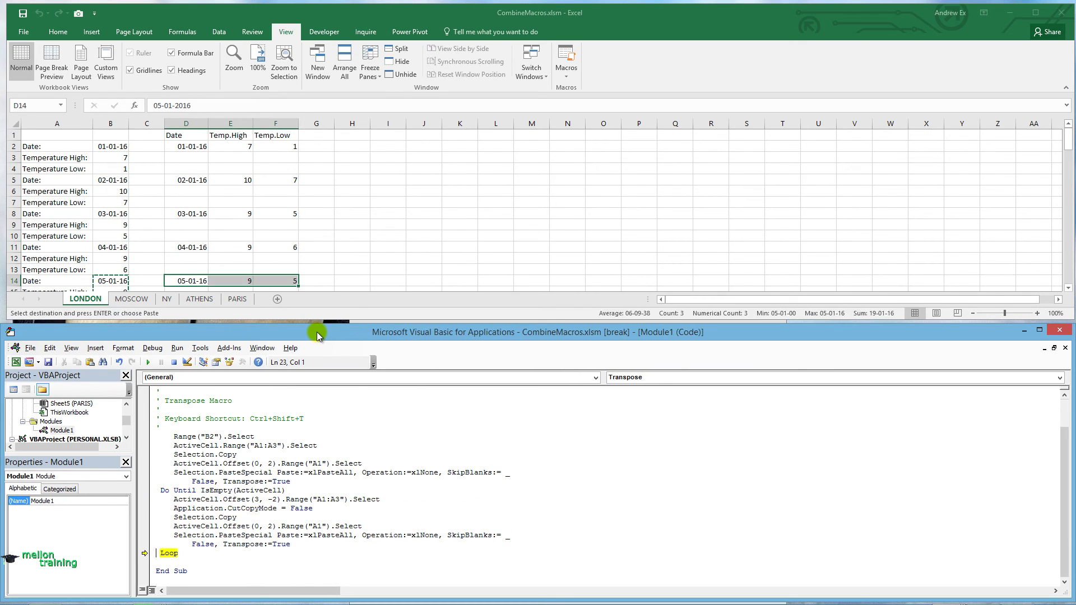
key("F8")
key("F8")
key("F8")
key("F8")
key("F8")
key("F8")
key("F8")
key("F8")
key("F8")
key("F8")
key("F8")
key("F8")
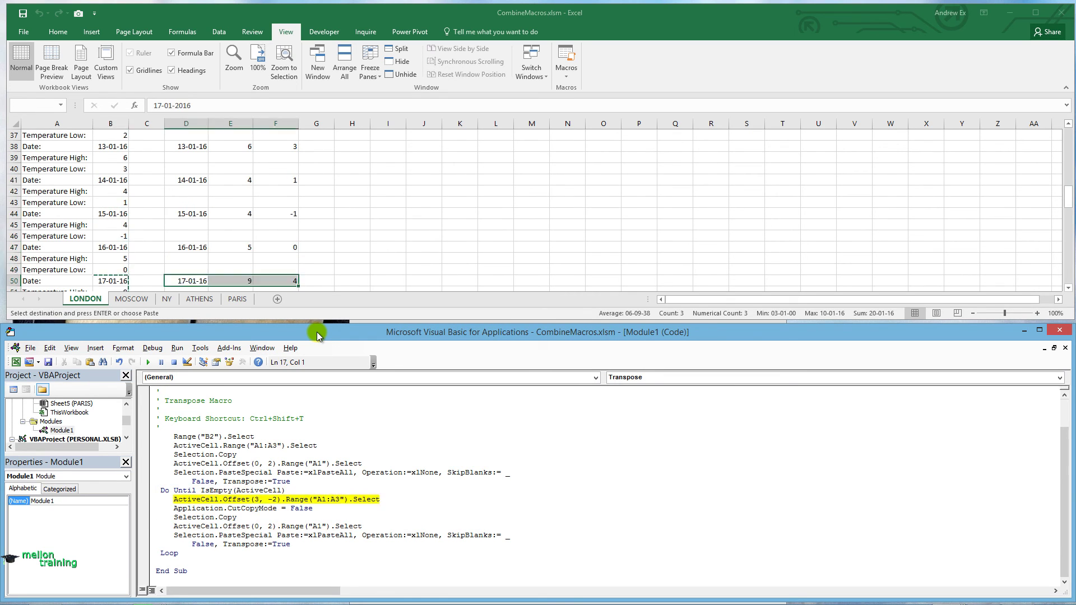
key("F8")
key("F8")
key("F8")
key("F8")
key("F8")
key("F8")
key("F8")
key("F8")
key("F8")
key("F8")
key("F8")
key("F8")
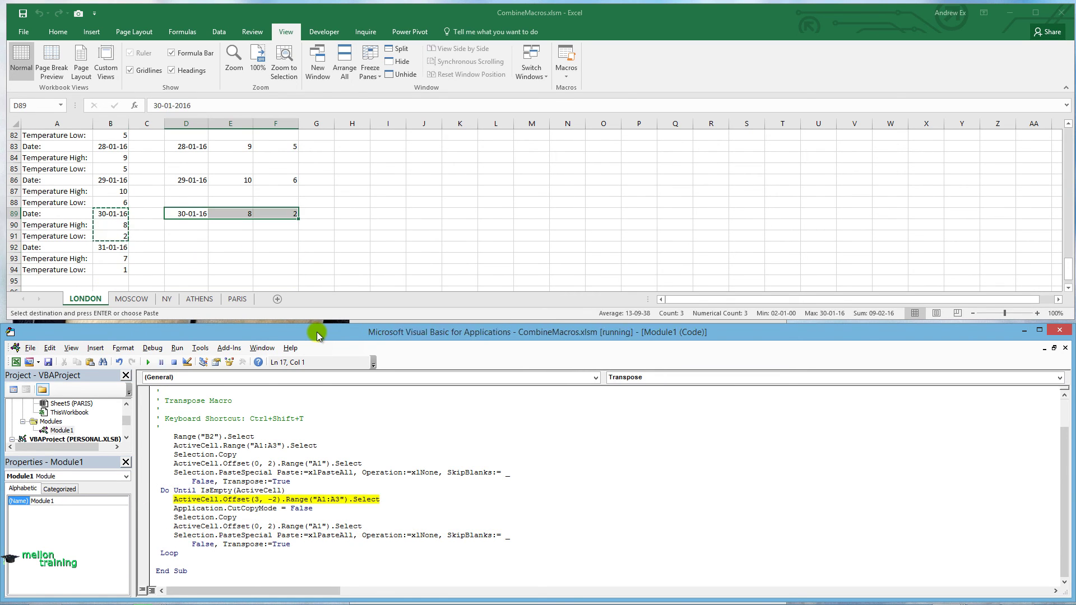
key("F8")
key("F8")
key("F8")
key("F8")
key("F8")
key("F8")
key("F8")
key("F8")
key("F8")
key("F8")
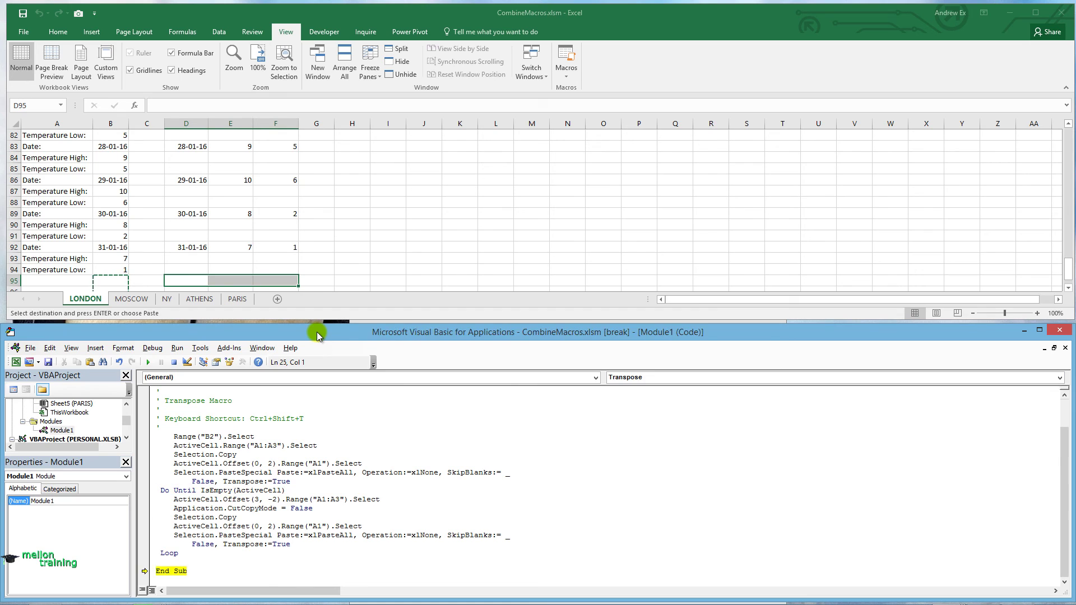
key("F8")
left_click(337, 202)
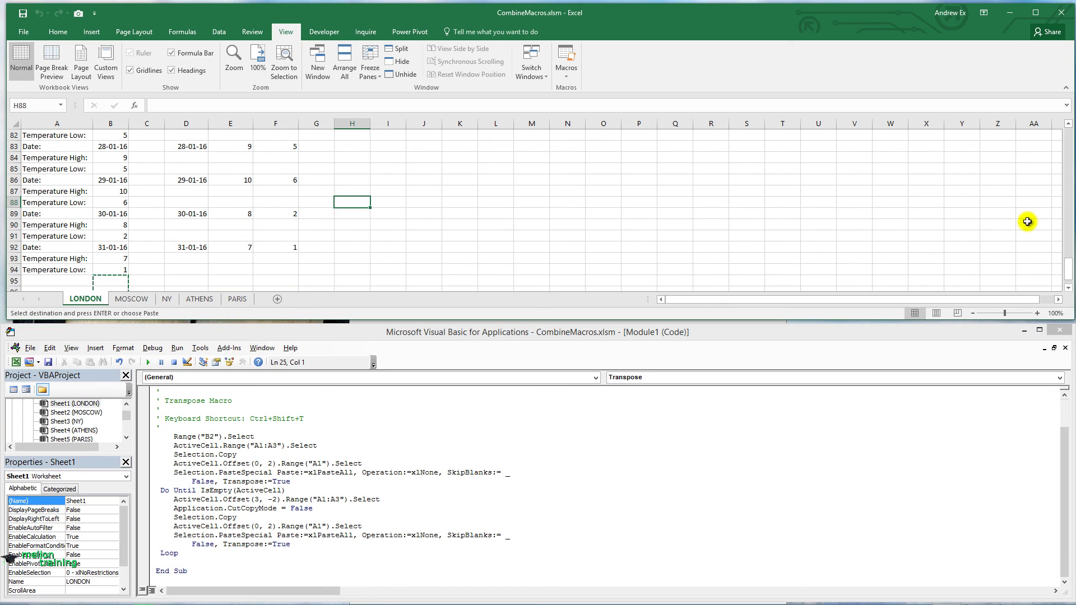
Step: Select columns D:F, then use Go To Special > Blanks to select their empty cells
left_click_drag(1069, 270, 1067, 137)
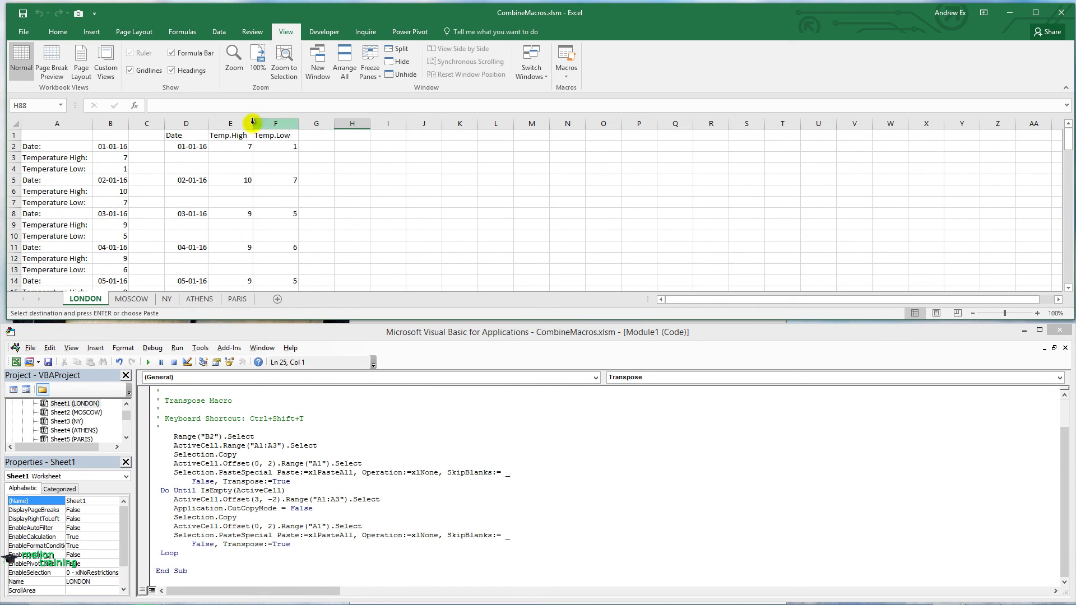
left_click_drag(189, 124, 275, 124)
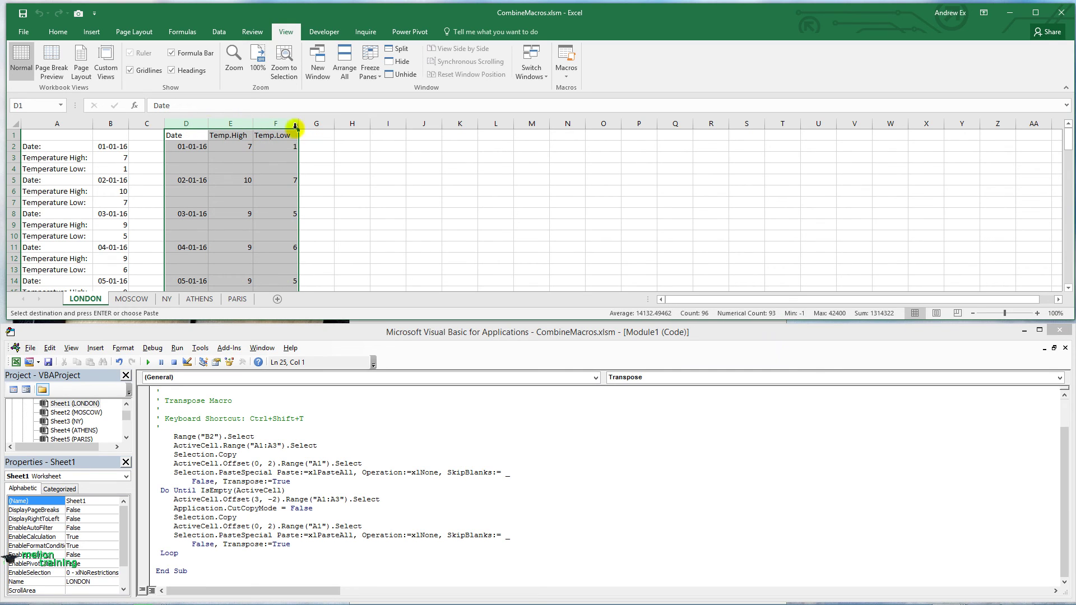
left_click(63, 33)
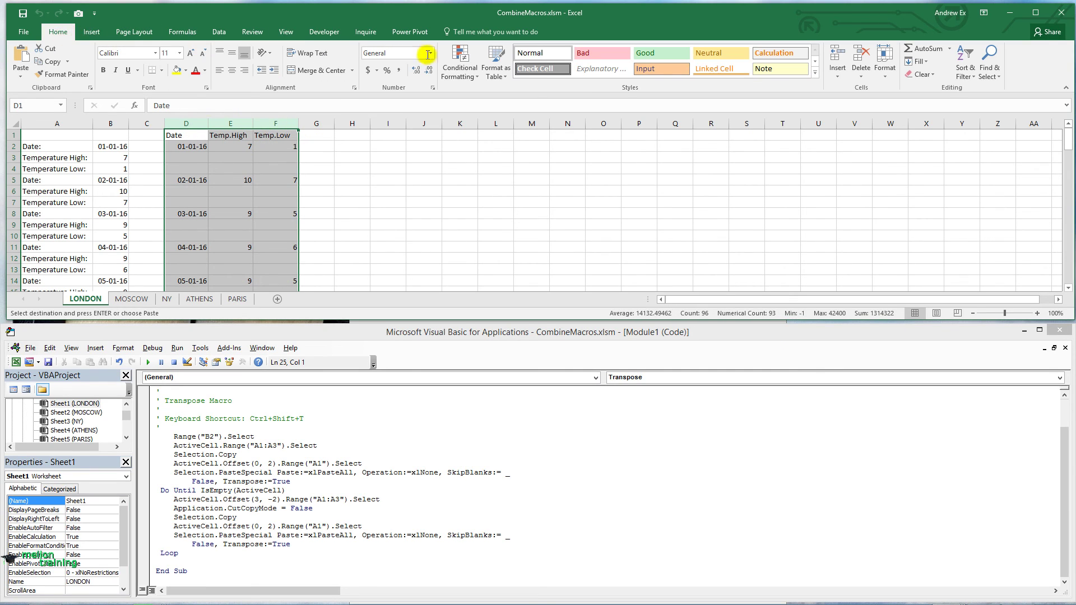
left_click(997, 77)
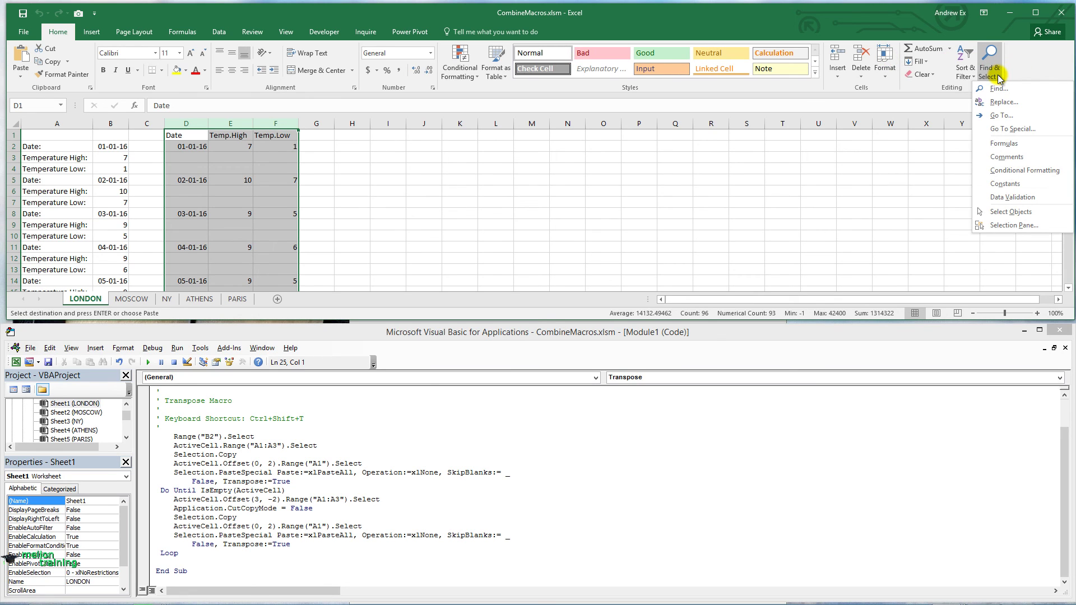
left_click(1018, 128)
left_click(511, 279)
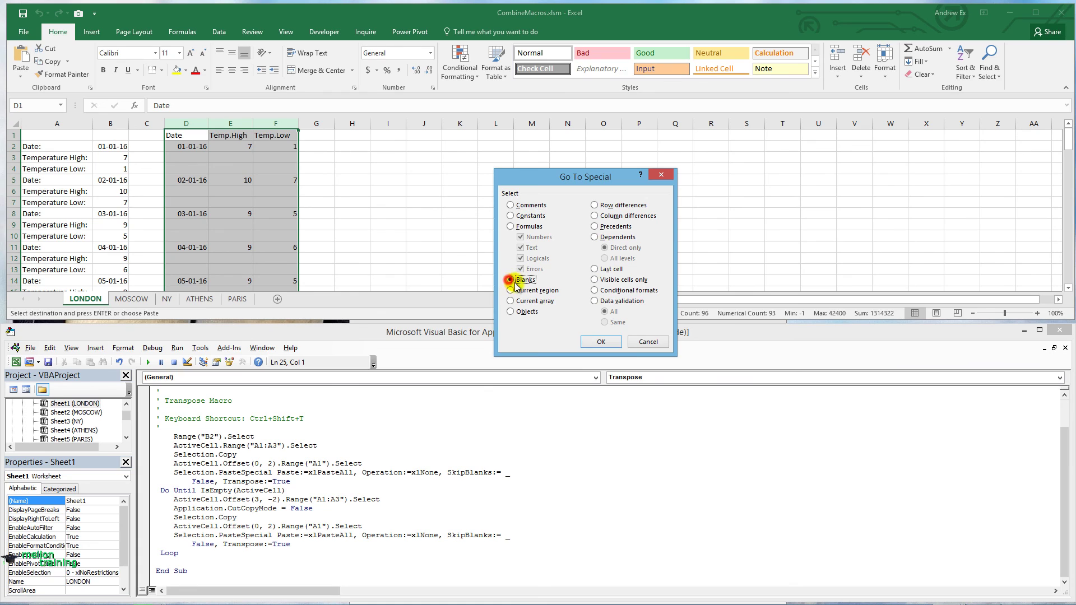
left_click(602, 342)
Step: Delete the selected blank cells with Shift cells up so dates run 01-01-16, 02-01-16 onward
right_click(223, 161)
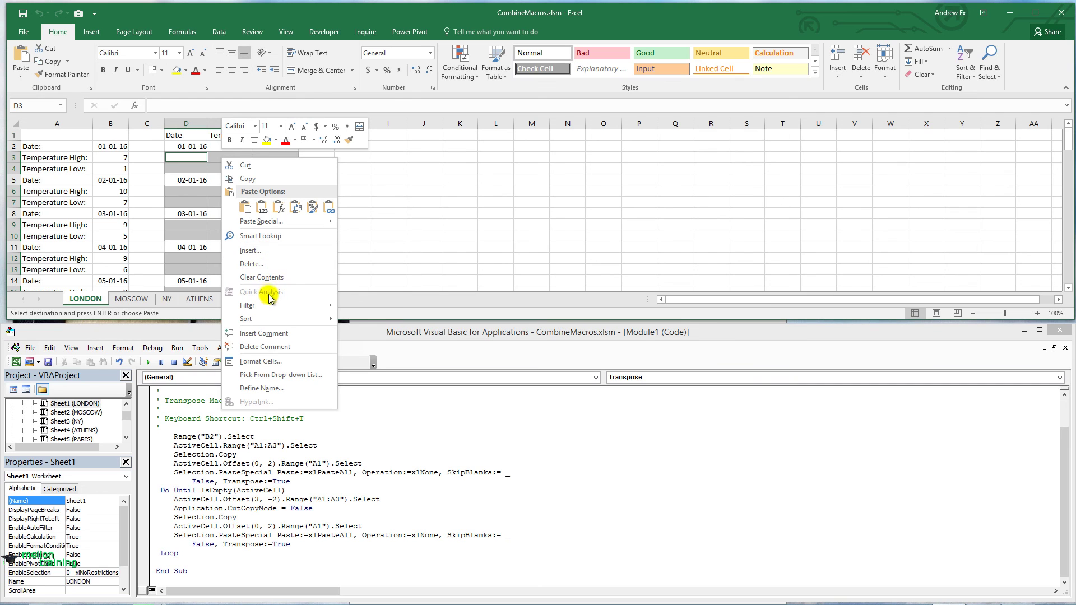
left_click(261, 264)
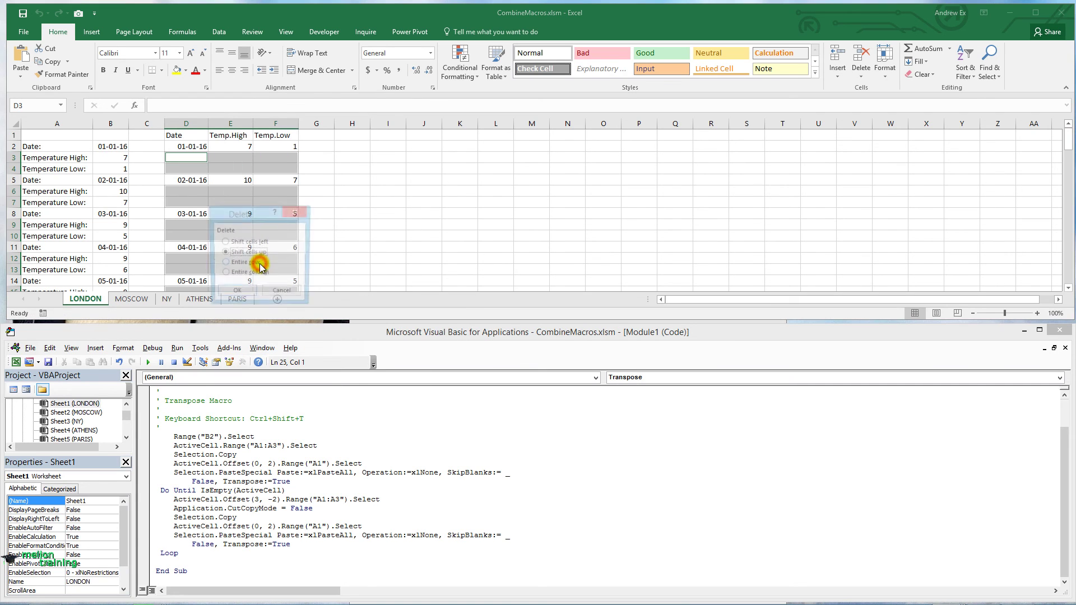
left_click(247, 289)
left_click(344, 193)
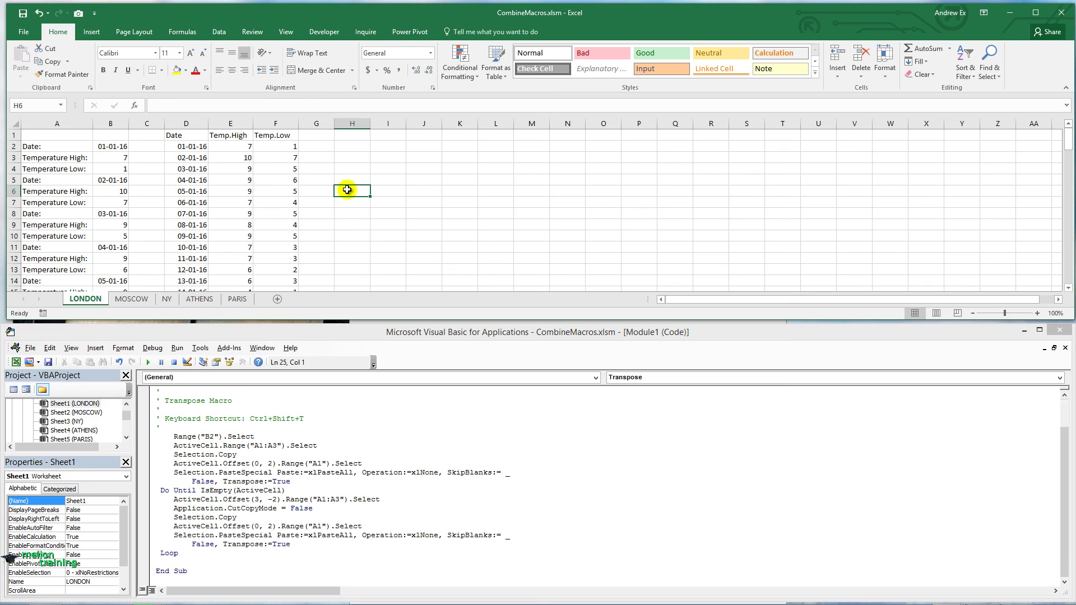
key("alt+F11")
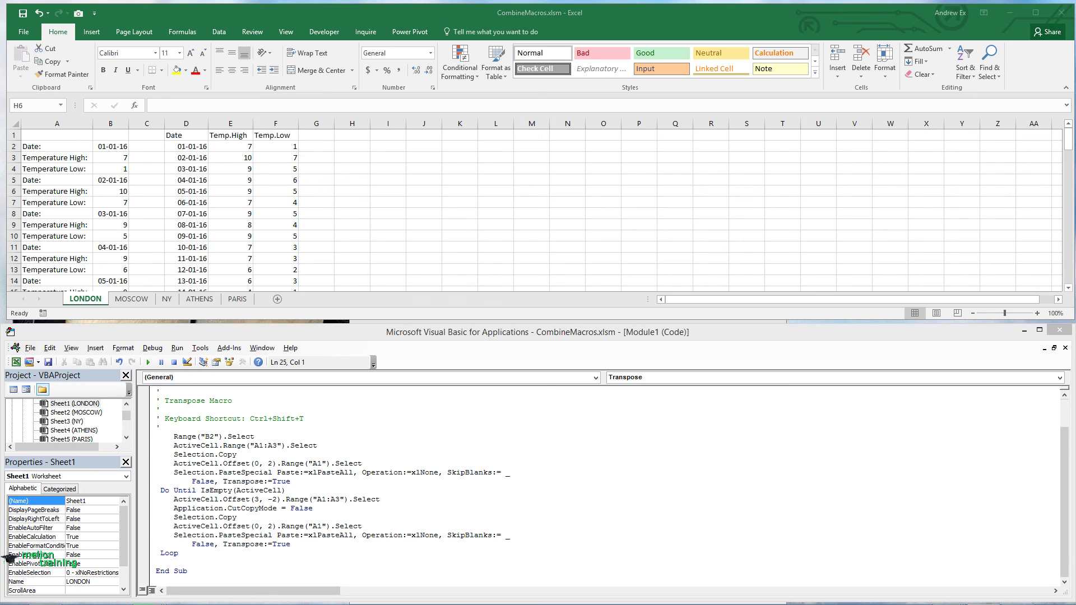